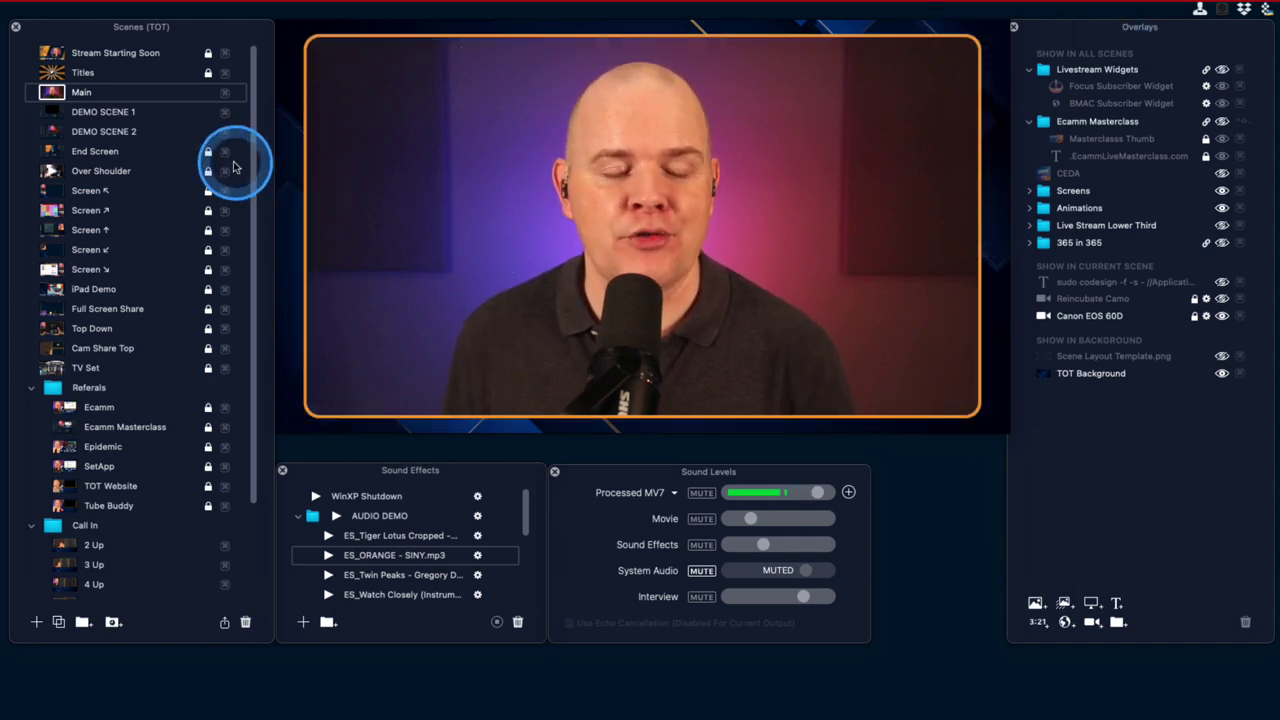
Make DEMO SCENE 1 live, briefly switching to DEMO SCENE 2 and back
click(52, 112)
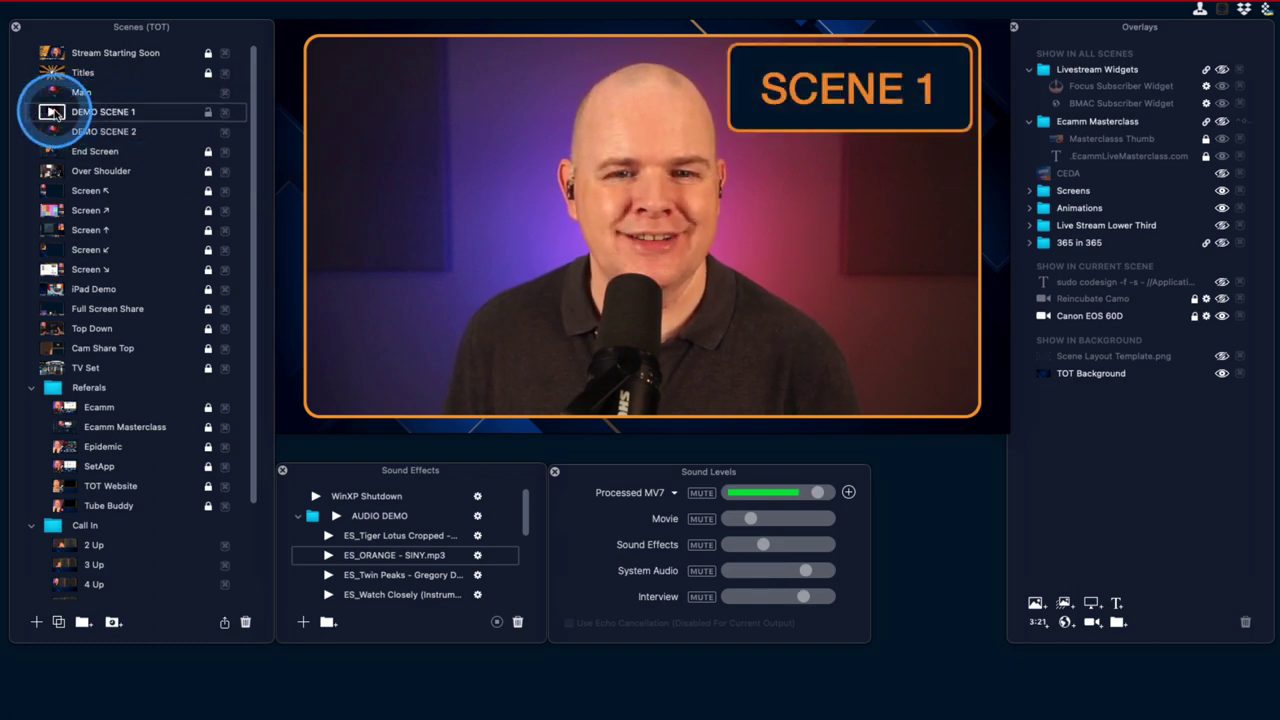
key(Down)
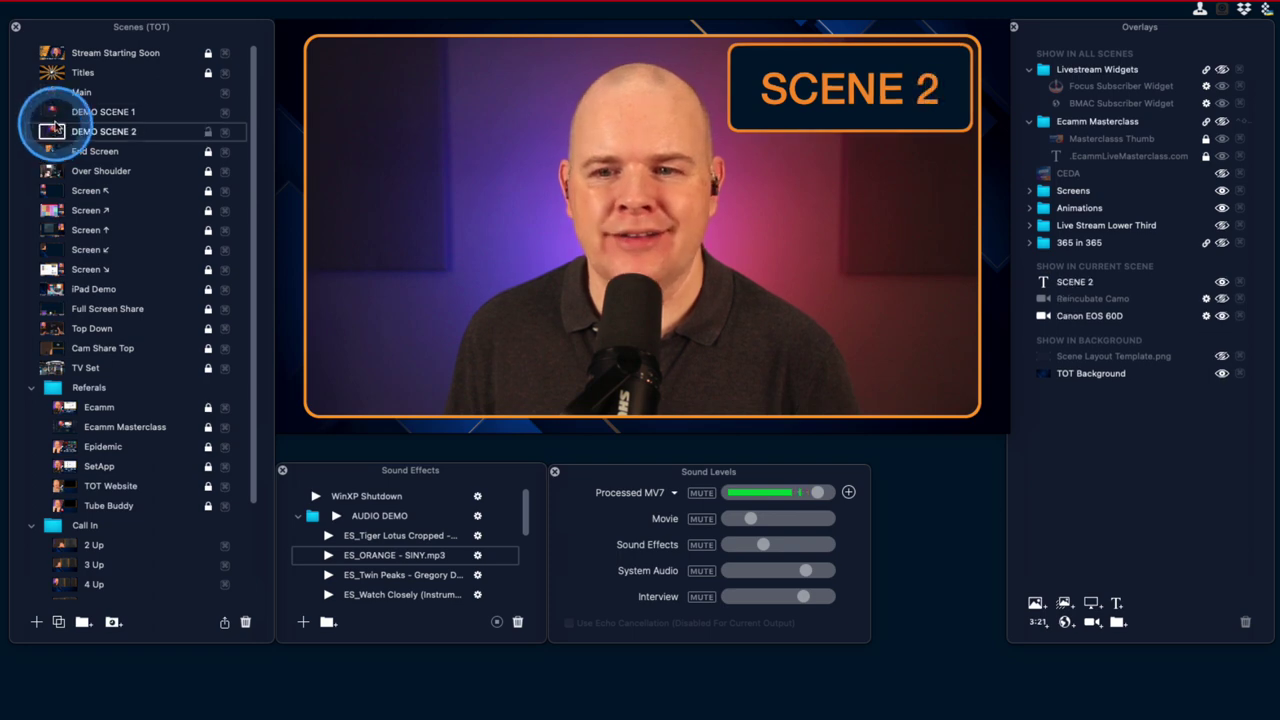
click(52, 112)
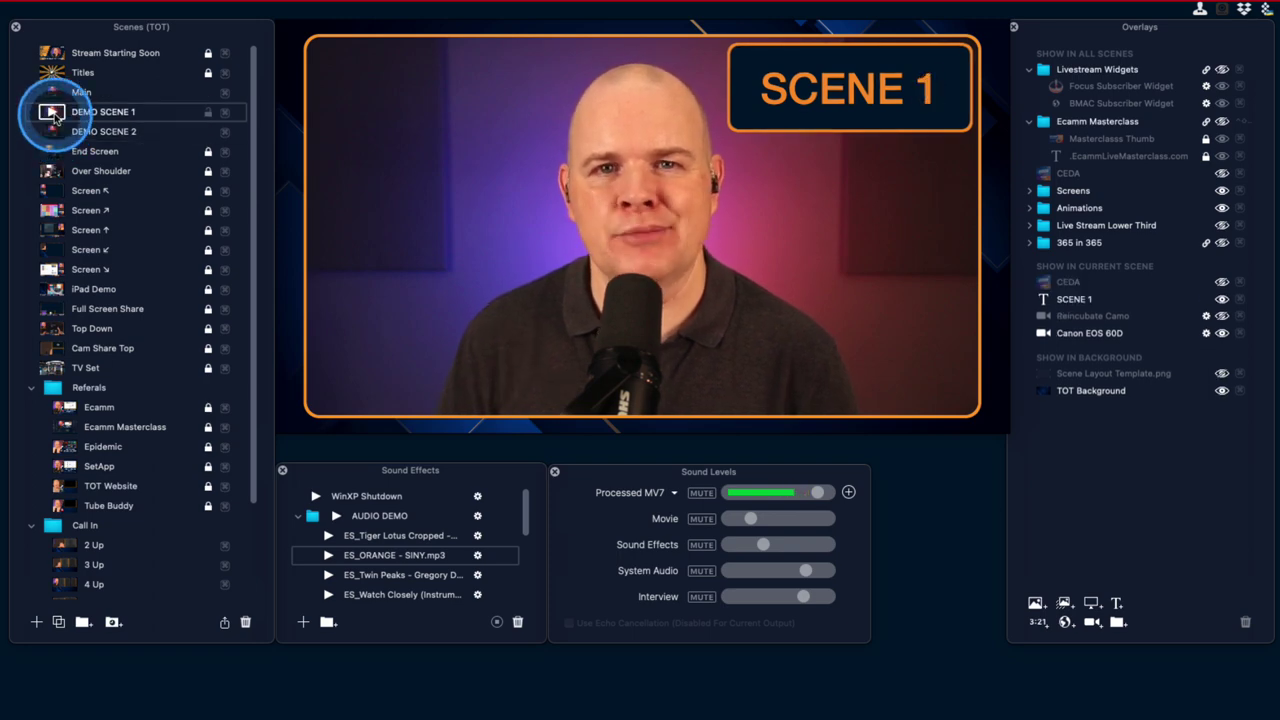
Set the SCENE 1 title overlay's style to Fly In From Right and save it
click(904, 124)
double_click(903, 119)
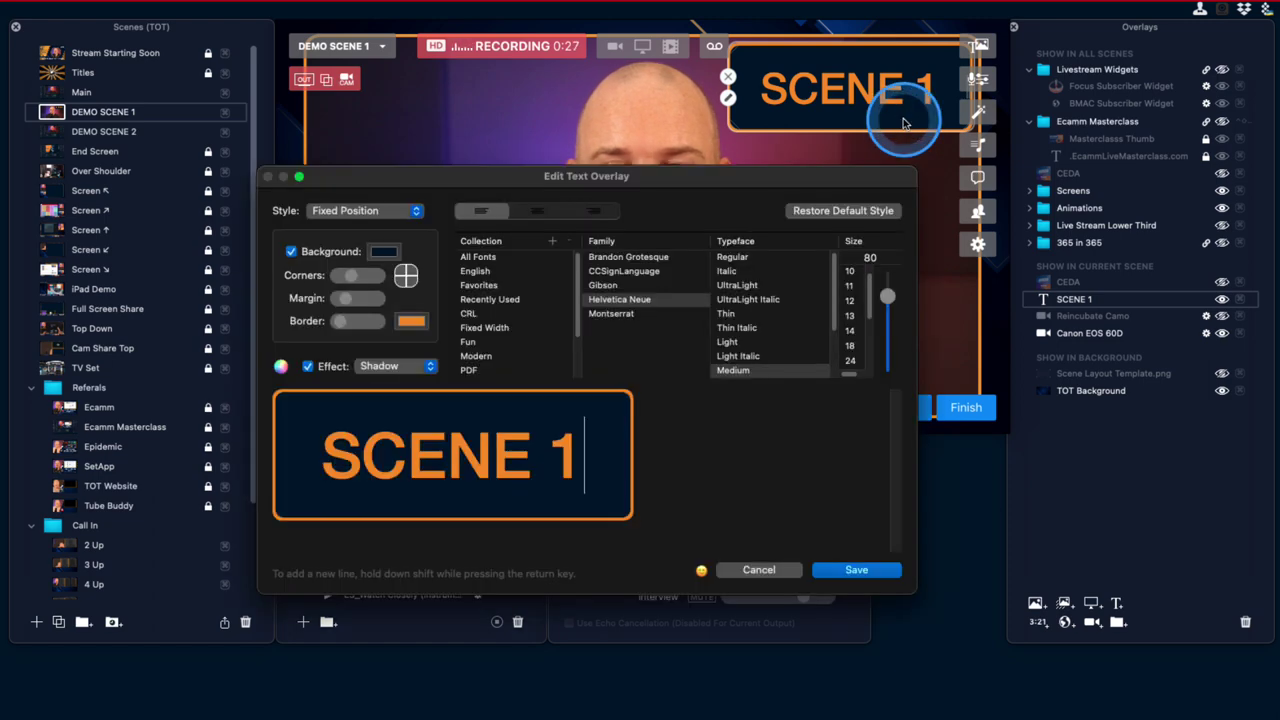
click(417, 212)
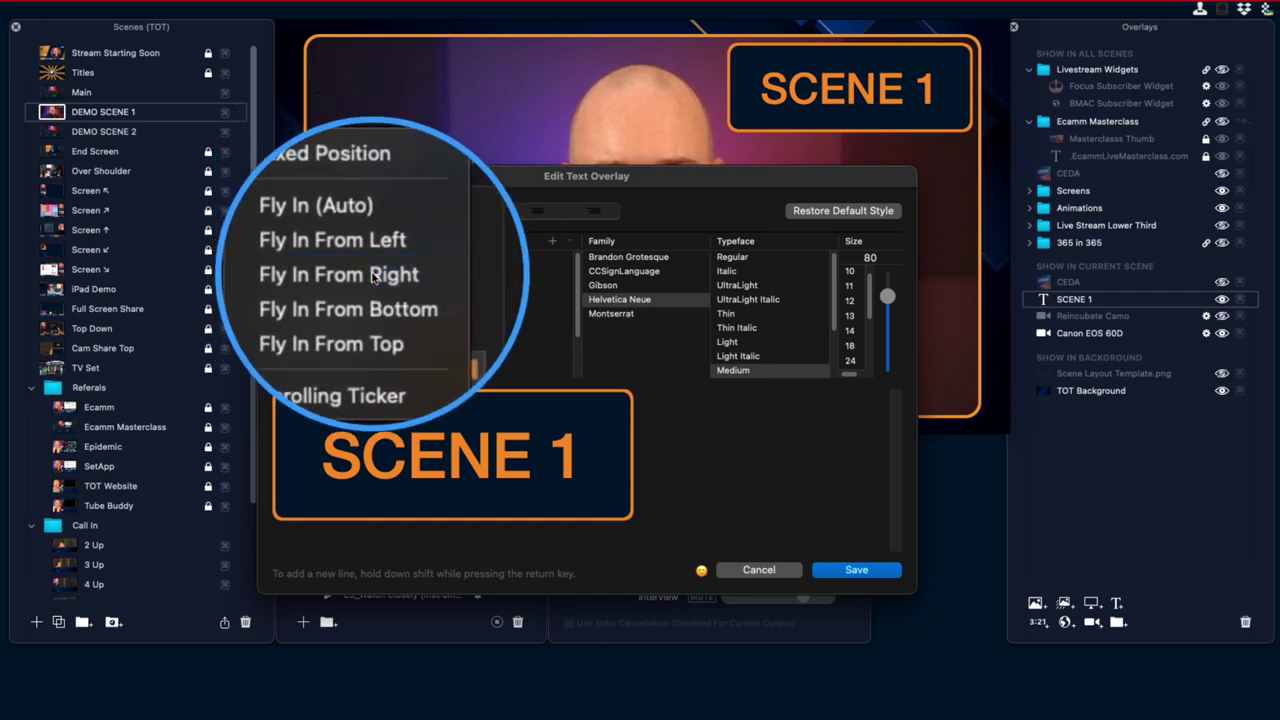
click(373, 277)
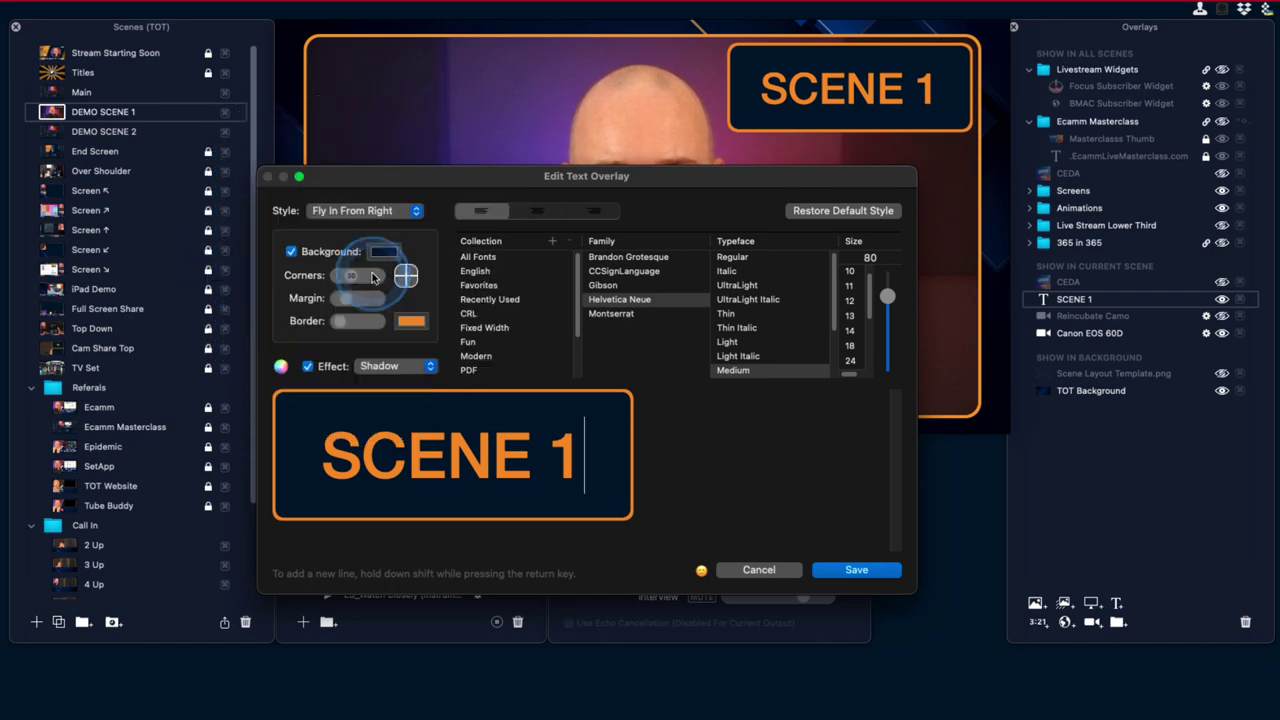
click(845, 569)
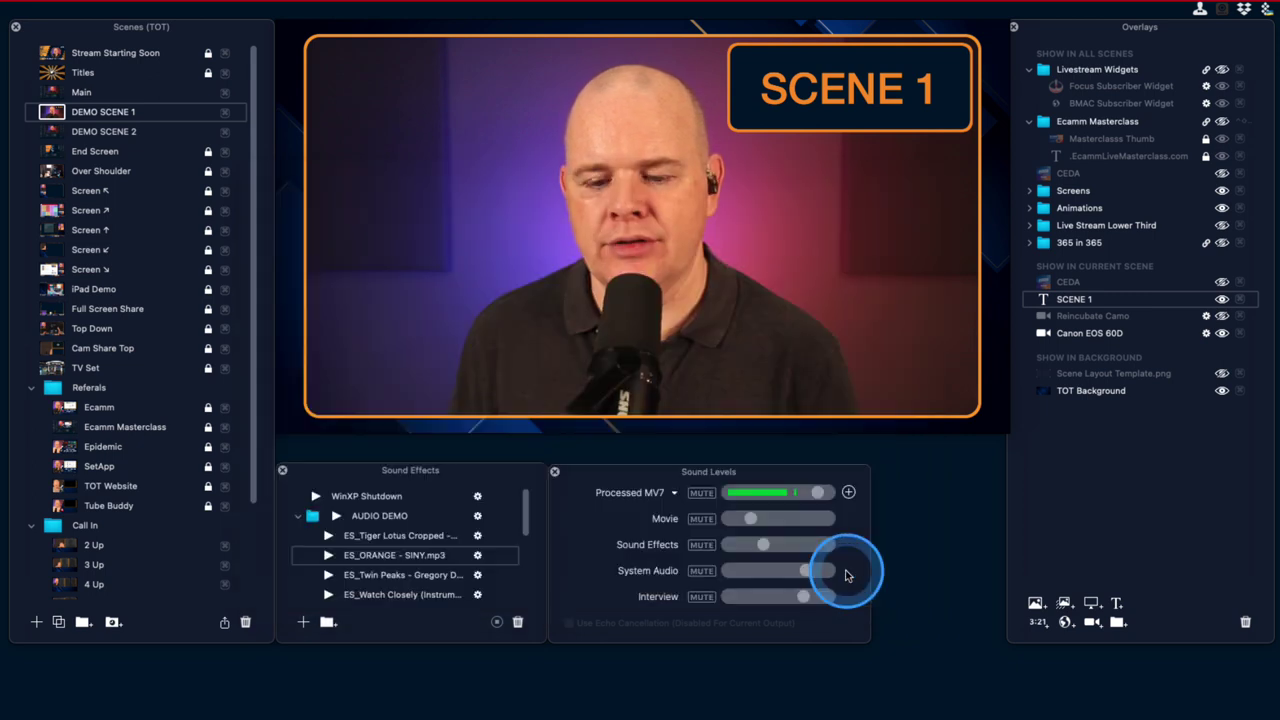
Toggle the SCENE 1 title off and on, then give the Canon EOS 60D camera a Fly In From Bottom transition
click(1223, 300)
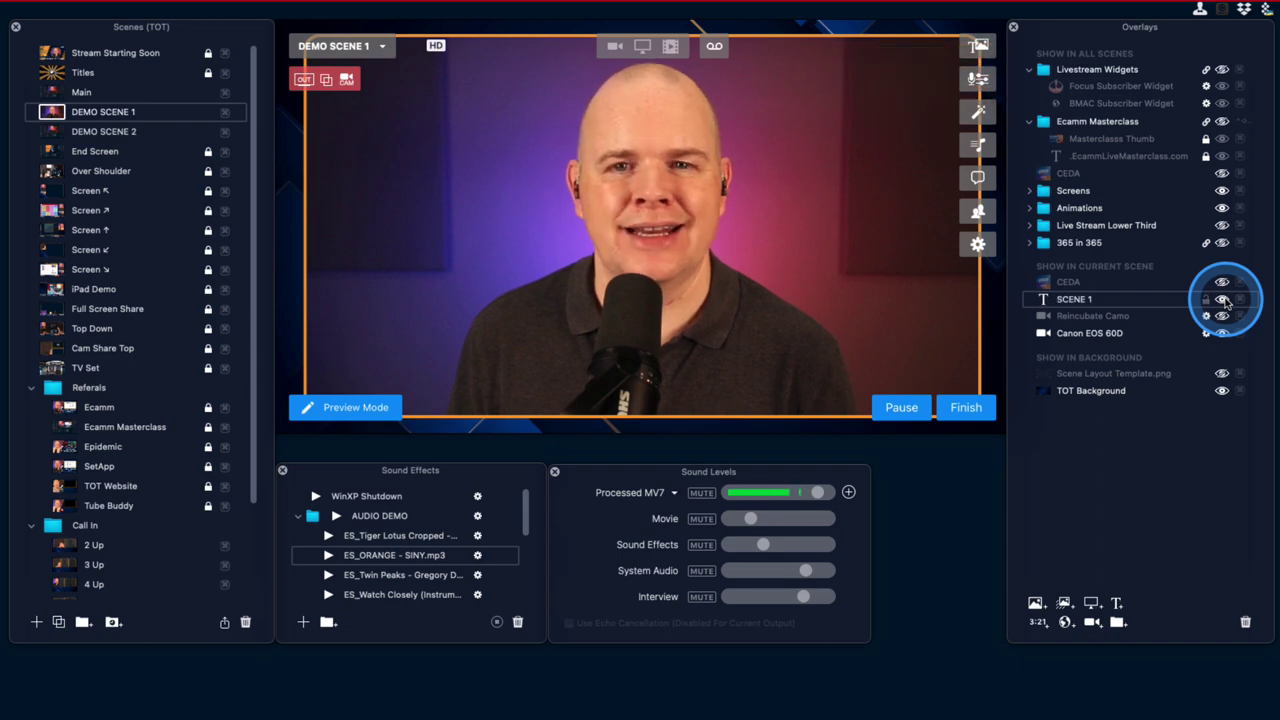
click(1223, 300)
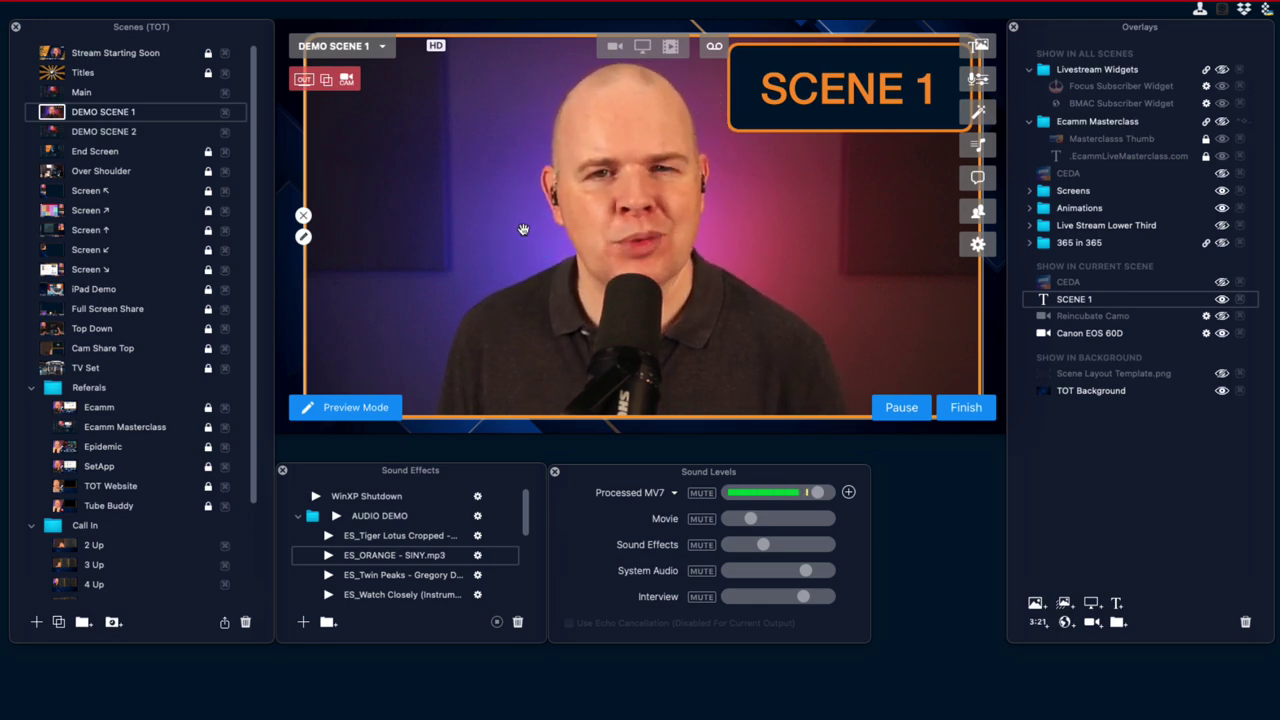
click(304, 238)
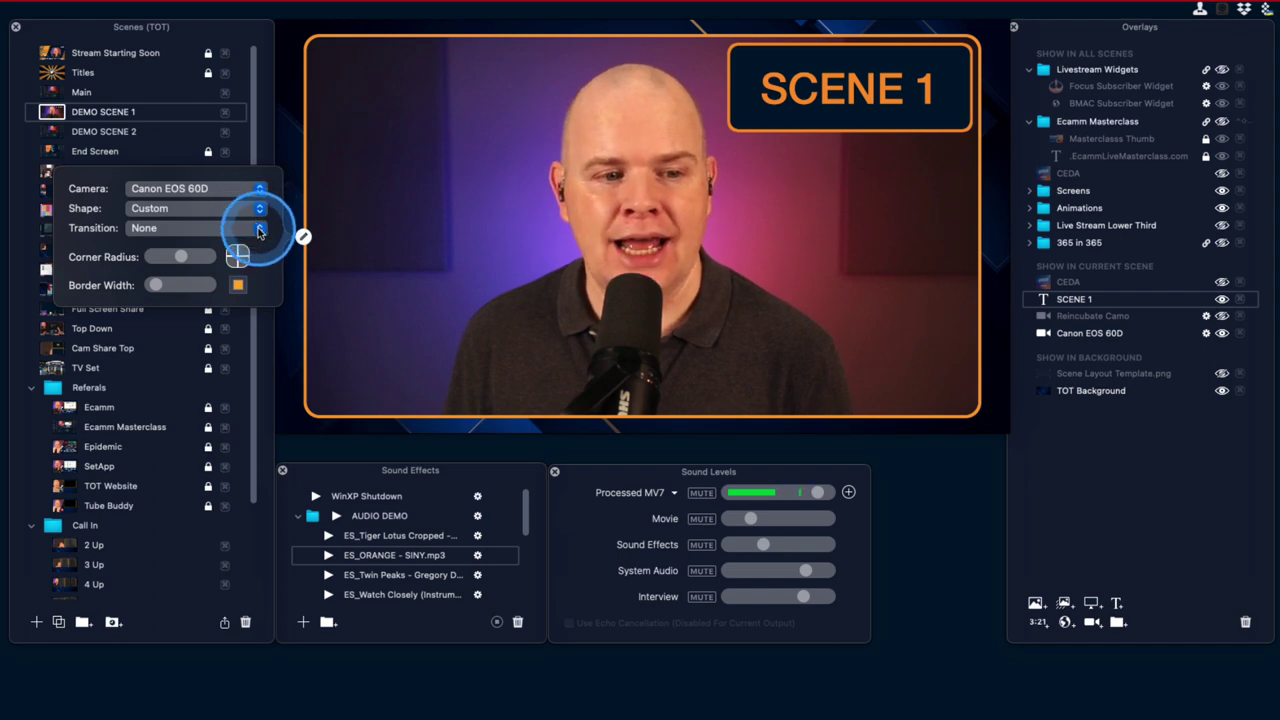
click(232, 229)
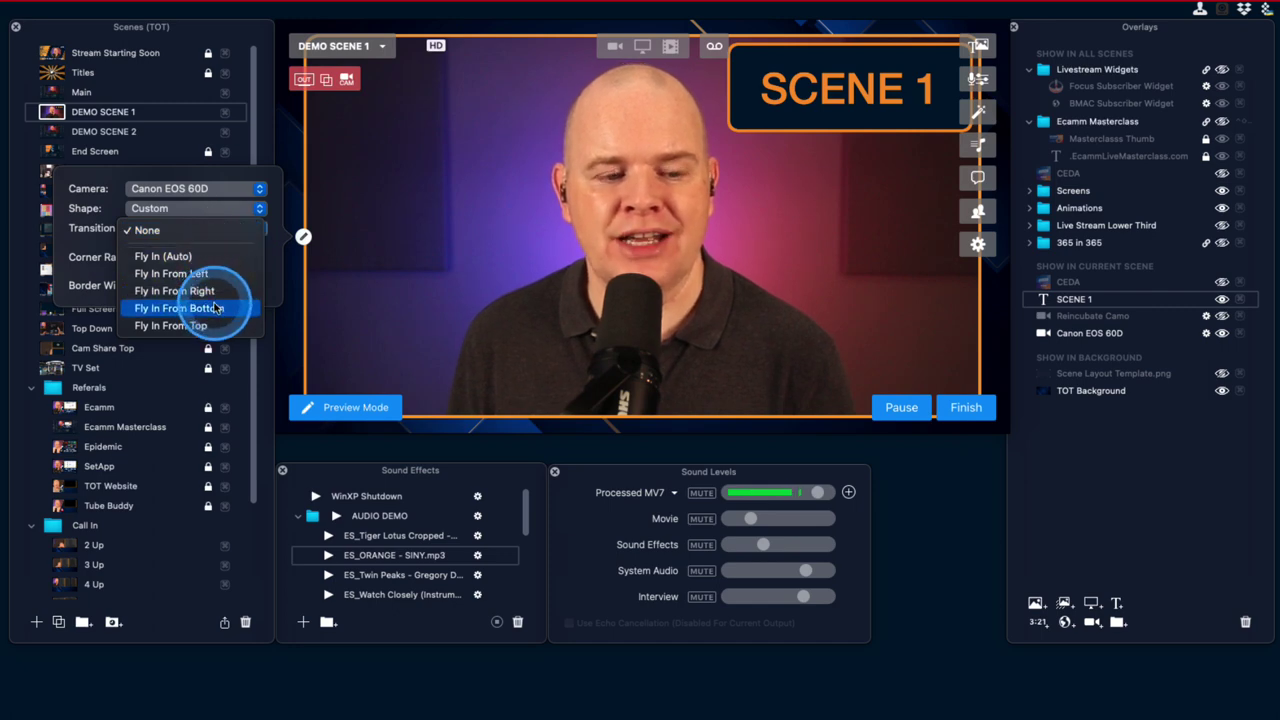
click(214, 308)
click(524, 234)
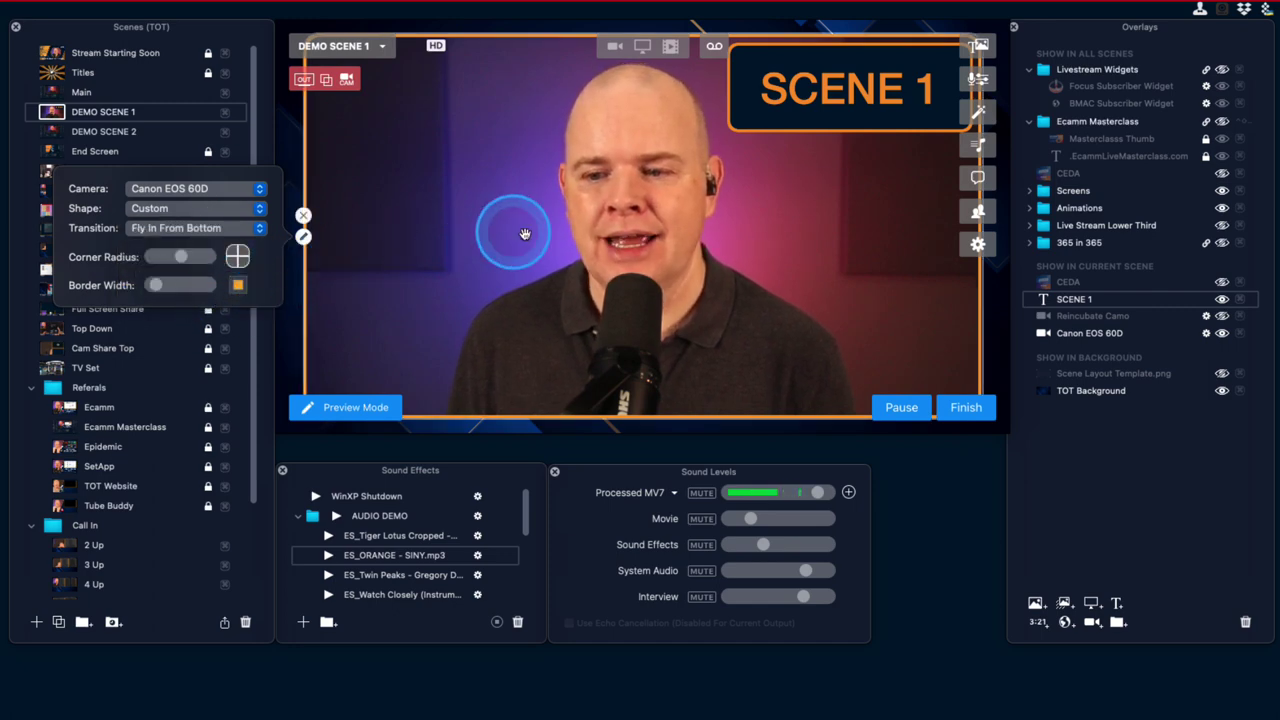
click(619, 239)
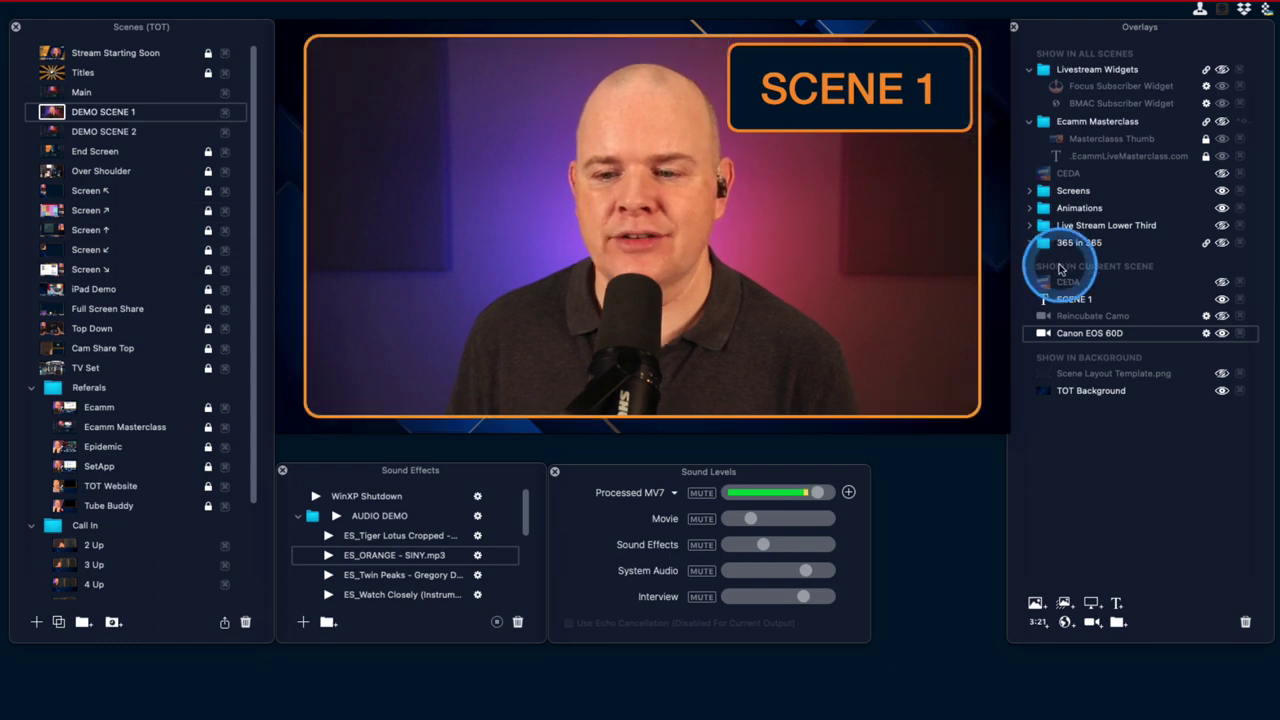
Show the CEDA graphic, set its transition to None, and test it by hiding and showing it
click(1212, 282)
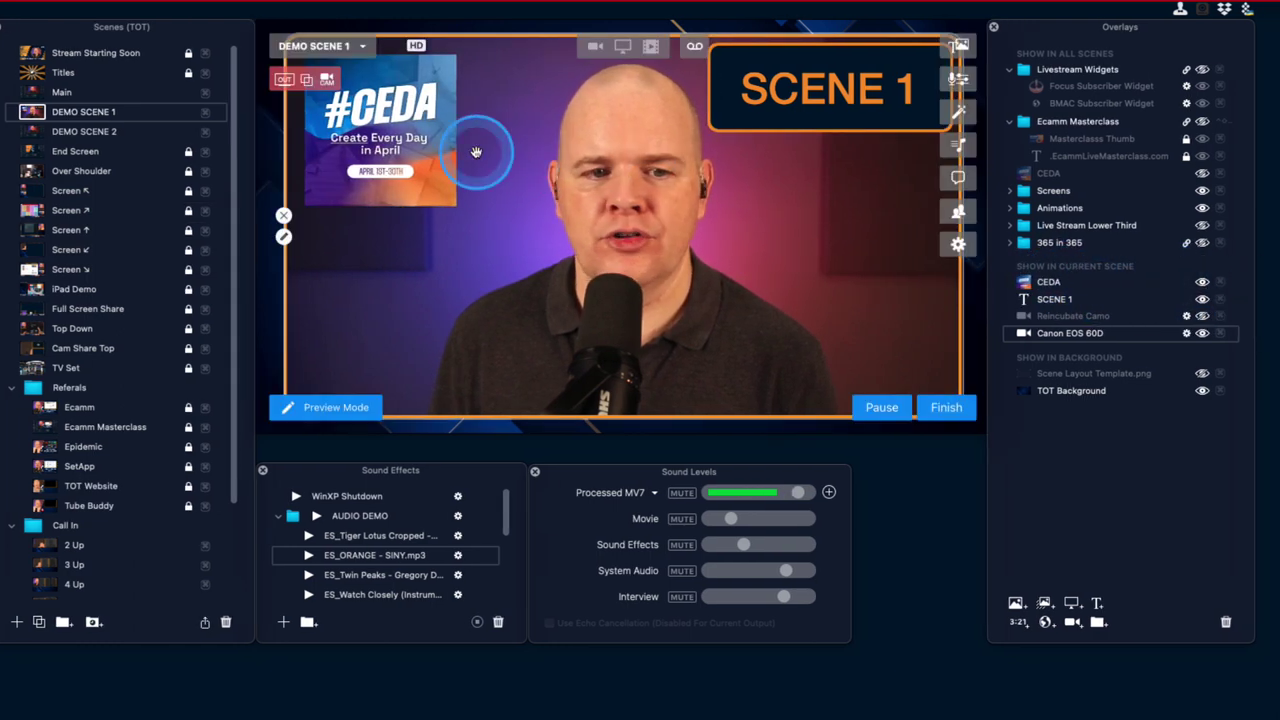
click(305, 141)
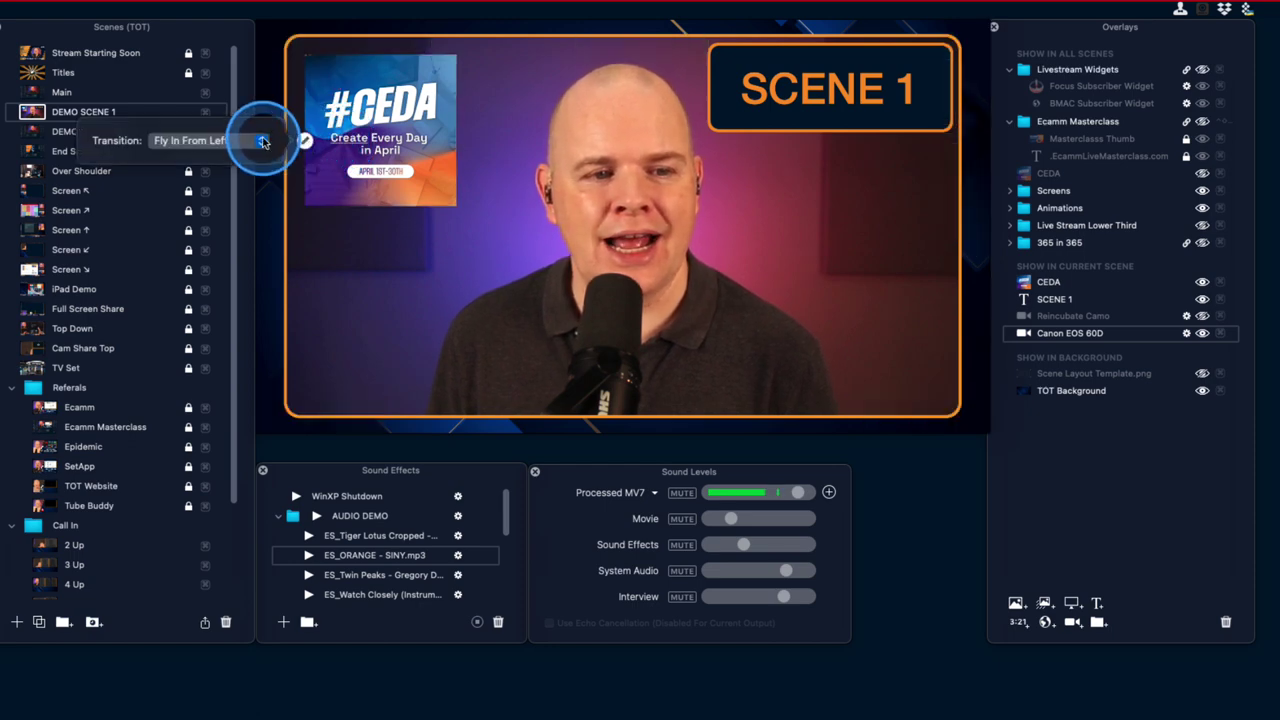
click(263, 141)
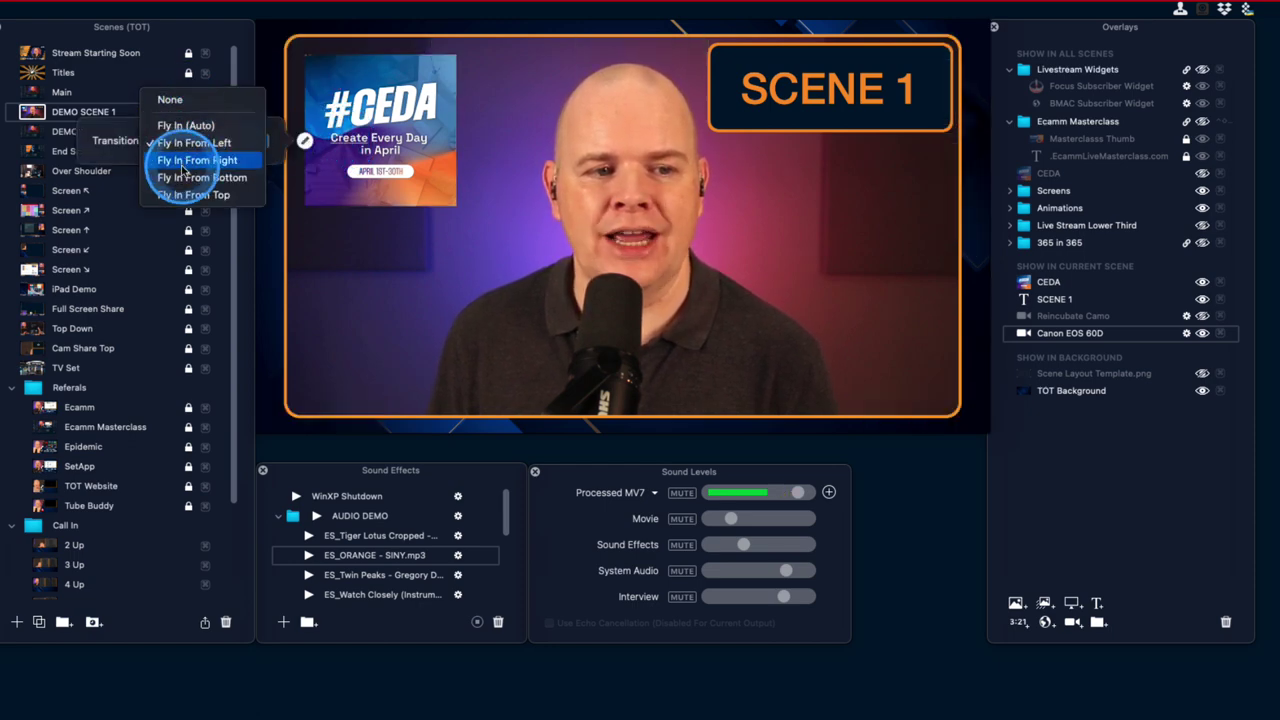
click(185, 100)
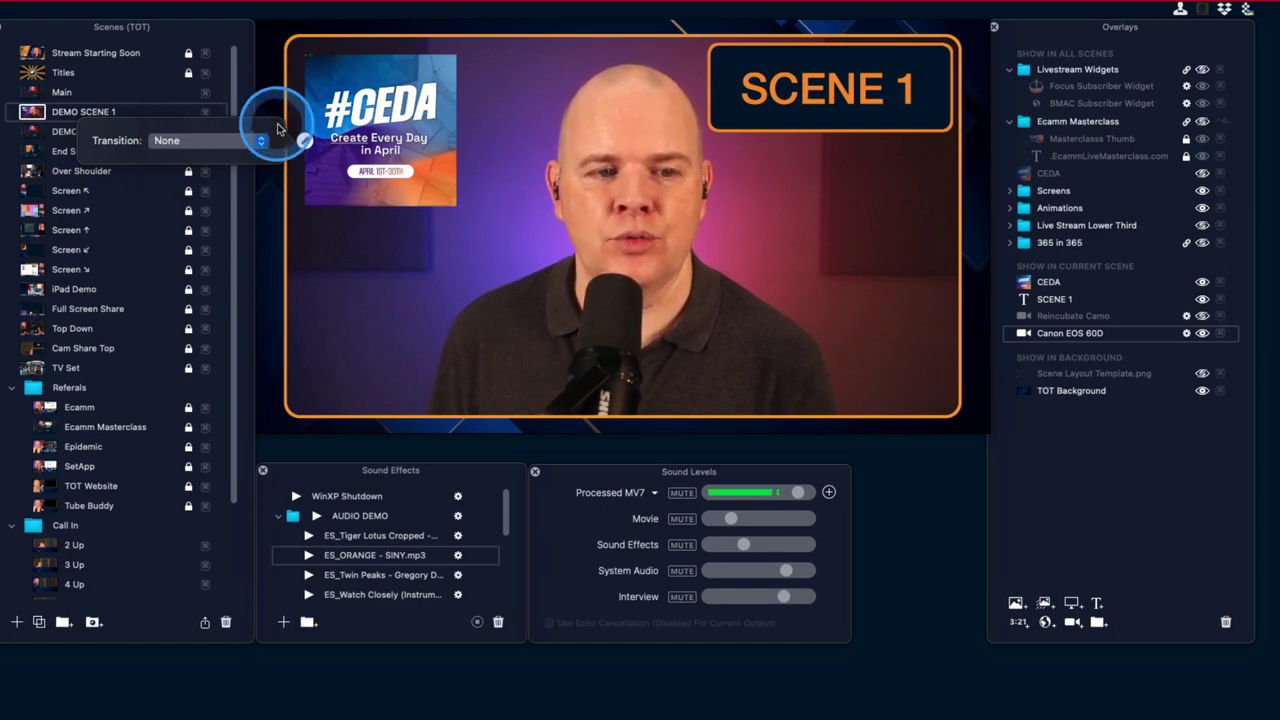
click(518, 162)
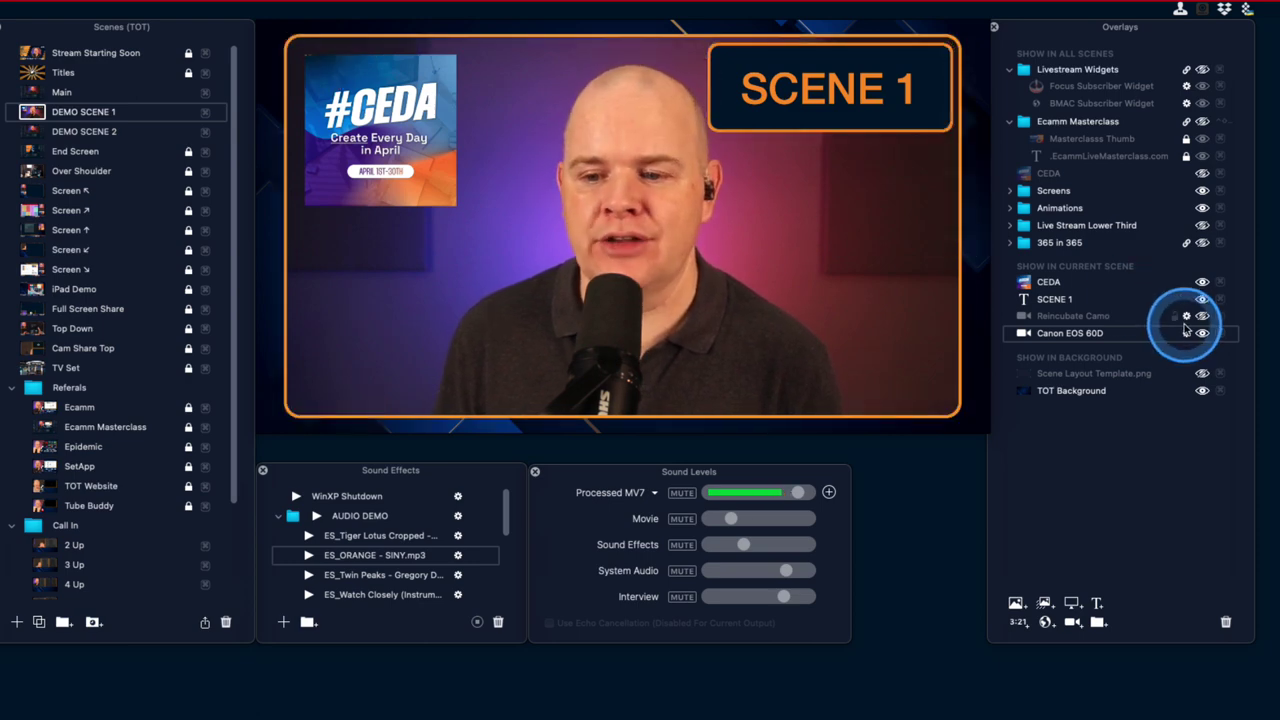
click(1202, 284)
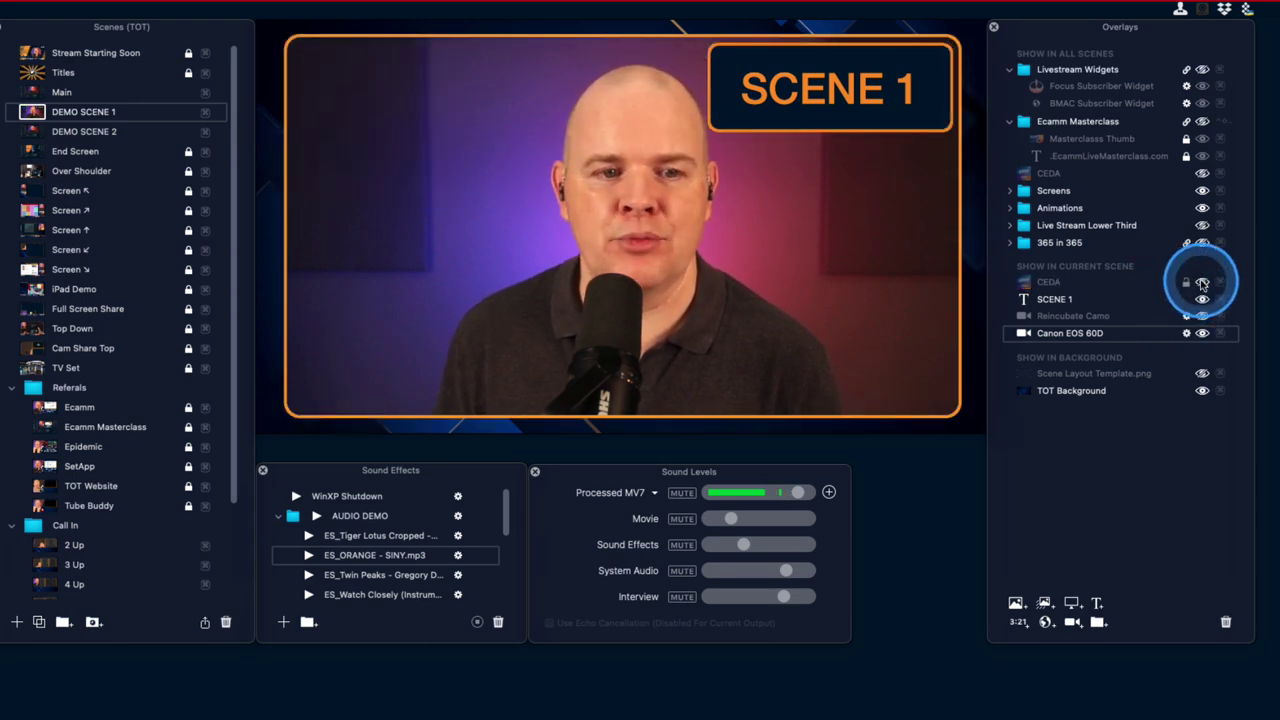
click(1202, 284)
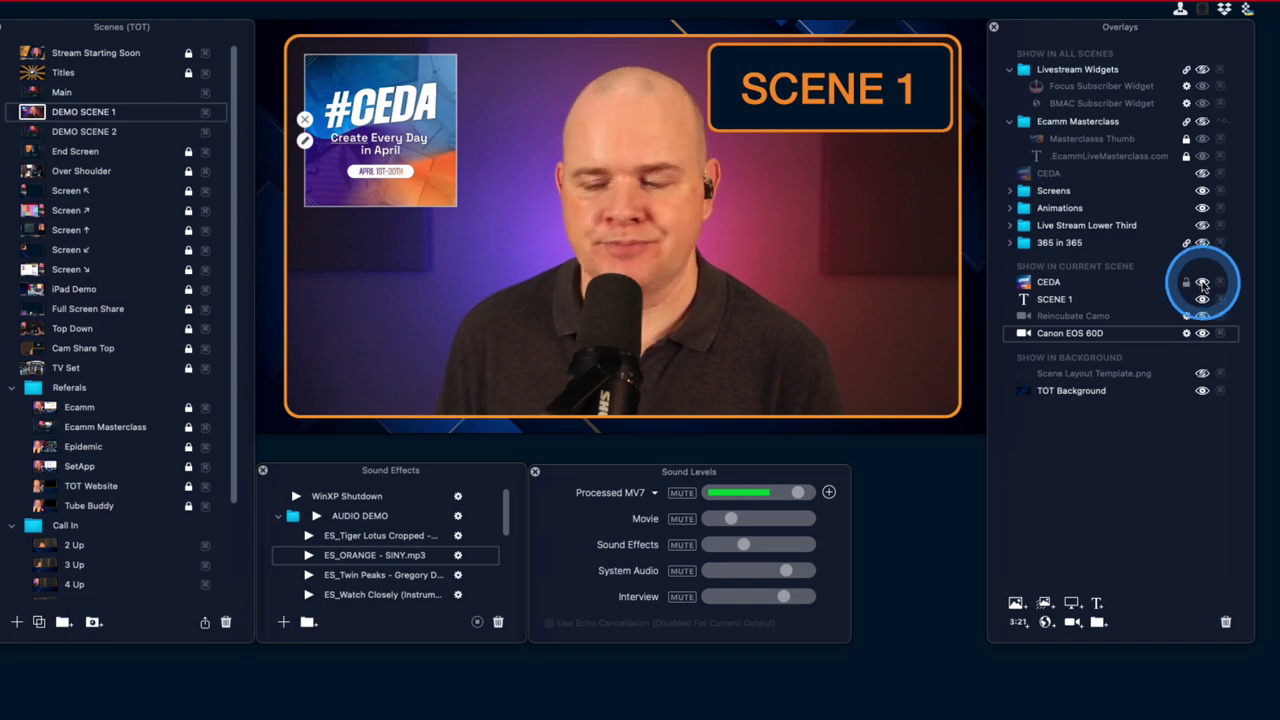
Give the CEDA graphic a Fly In transition again and preview it by toggling visibility
click(305, 141)
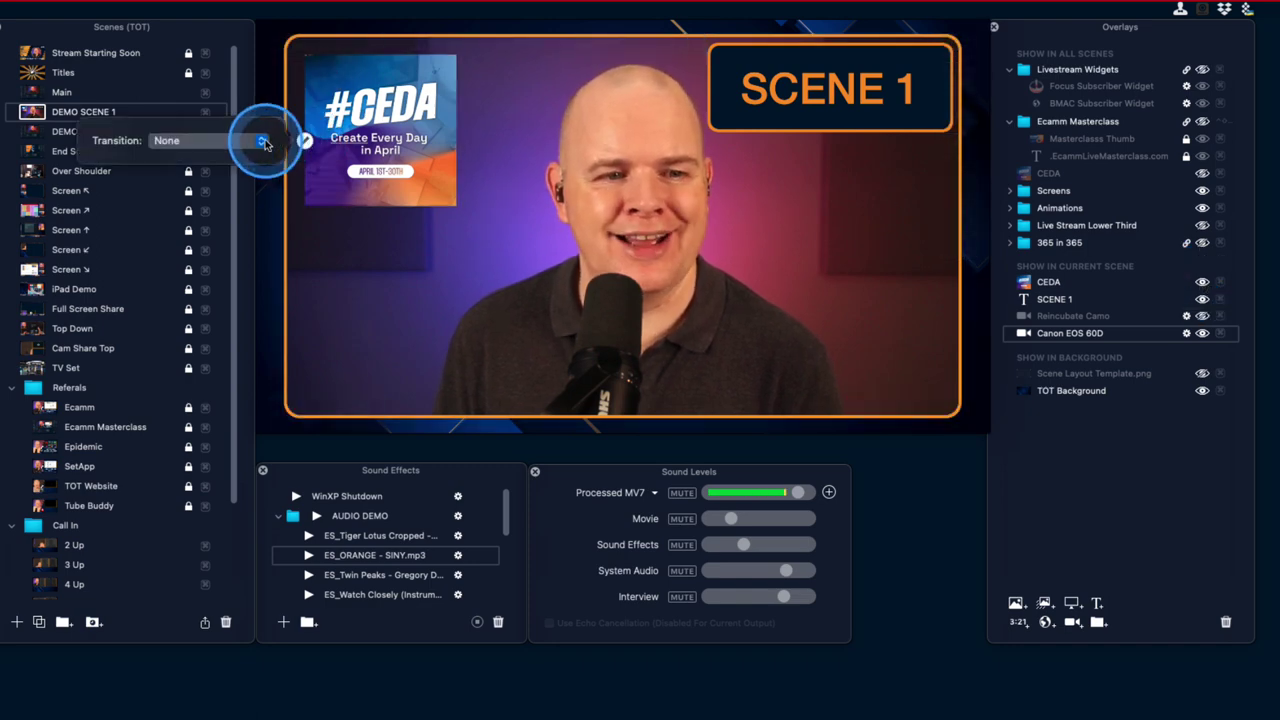
click(266, 143)
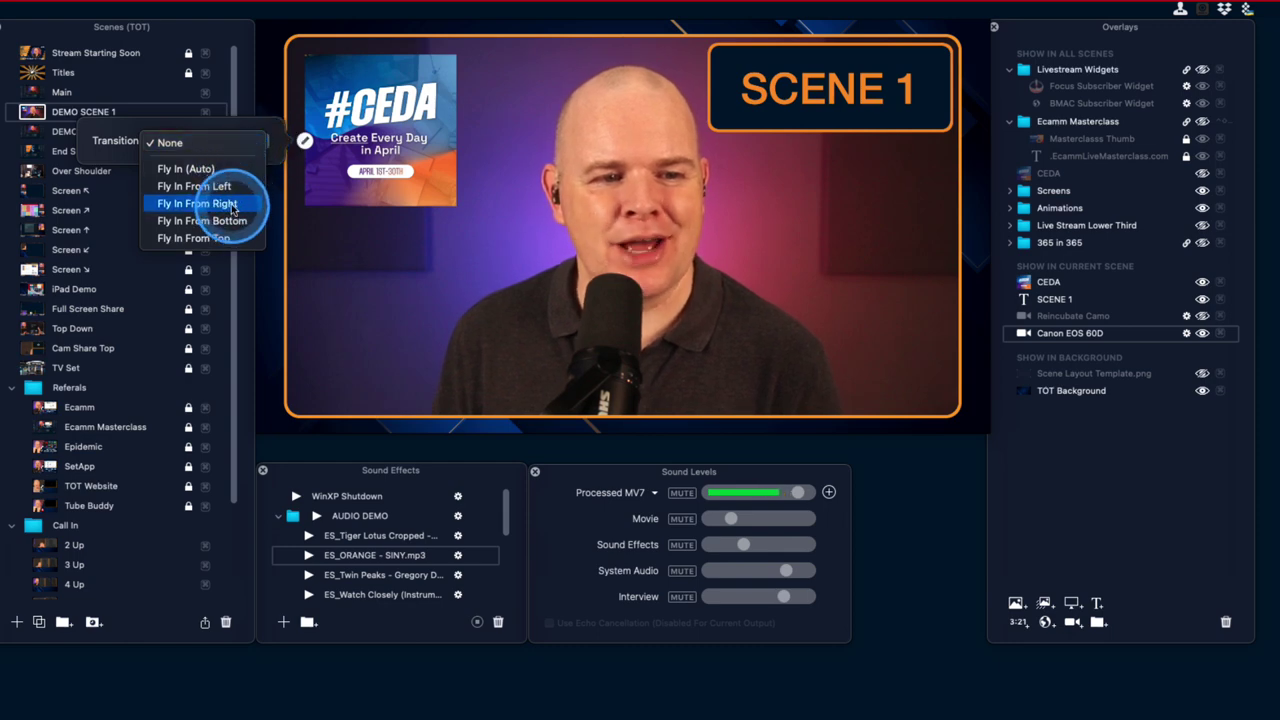
click(232, 186)
click(294, 140)
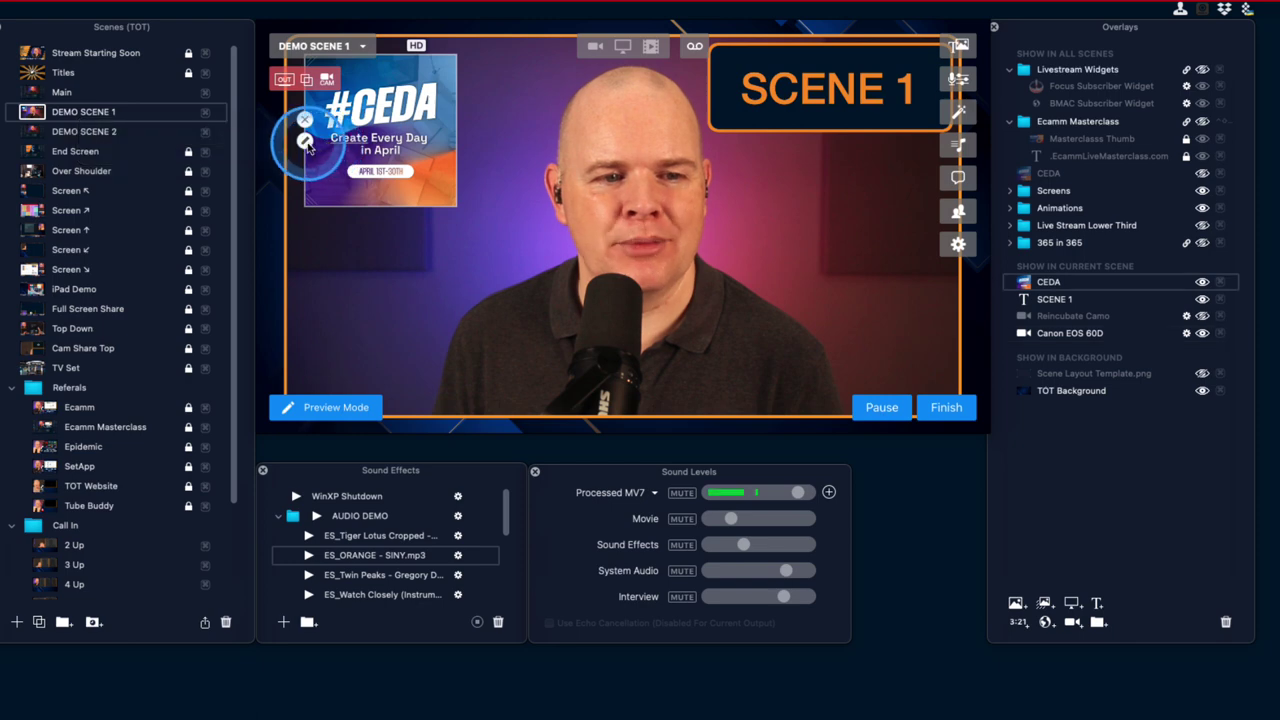
click(1203, 284)
click(1203, 284)
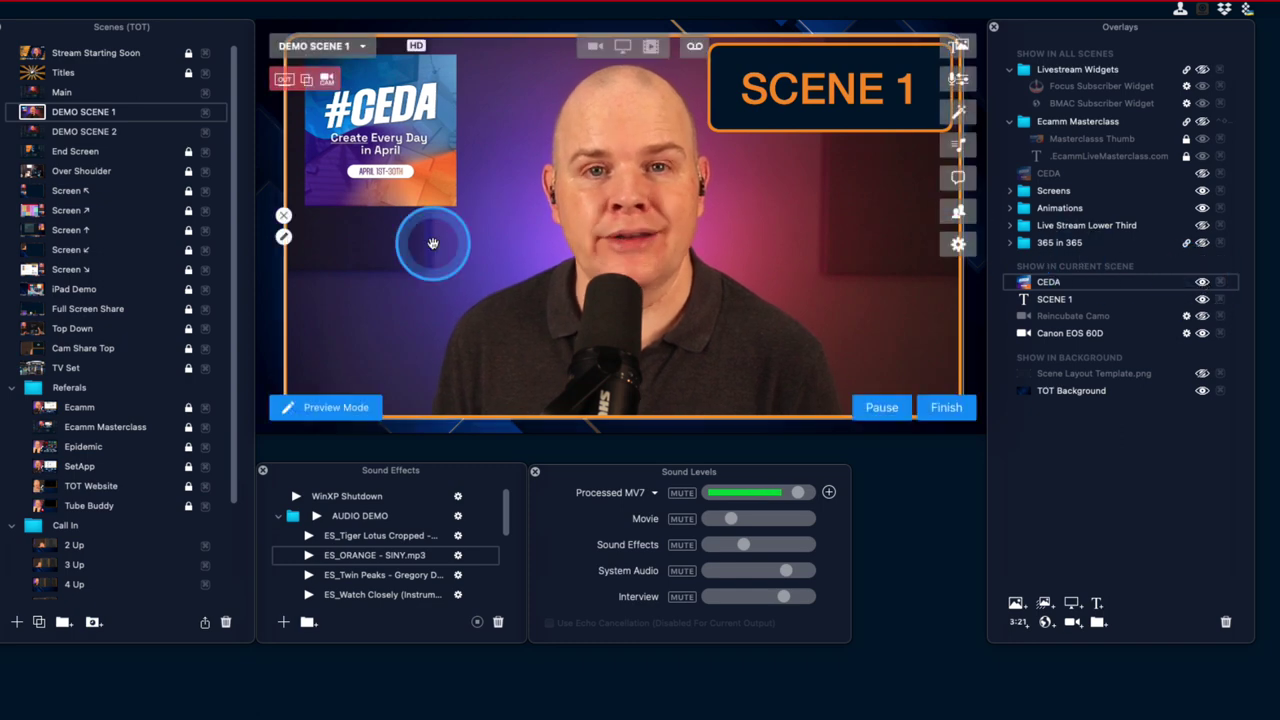
Visit DEMO SCENE 2 and its title, return to DEMO SCENE 1, and hide the CEDA graphic
click(30, 133)
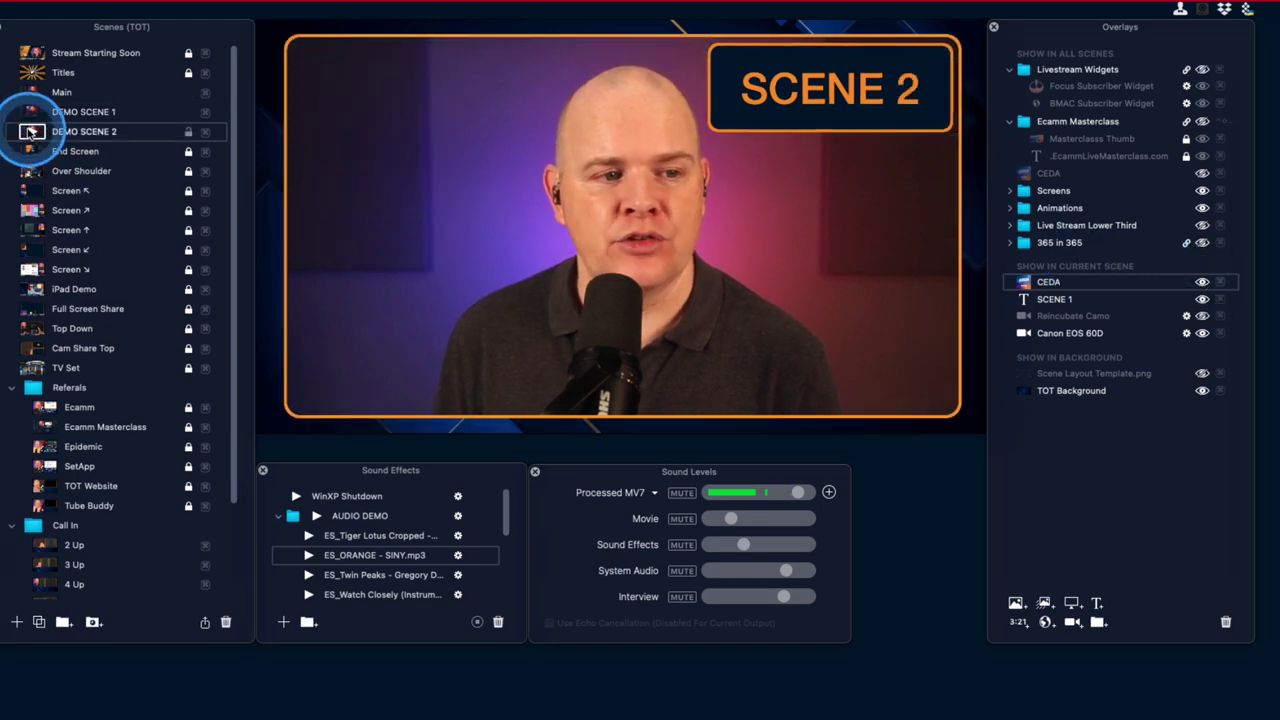
click(905, 92)
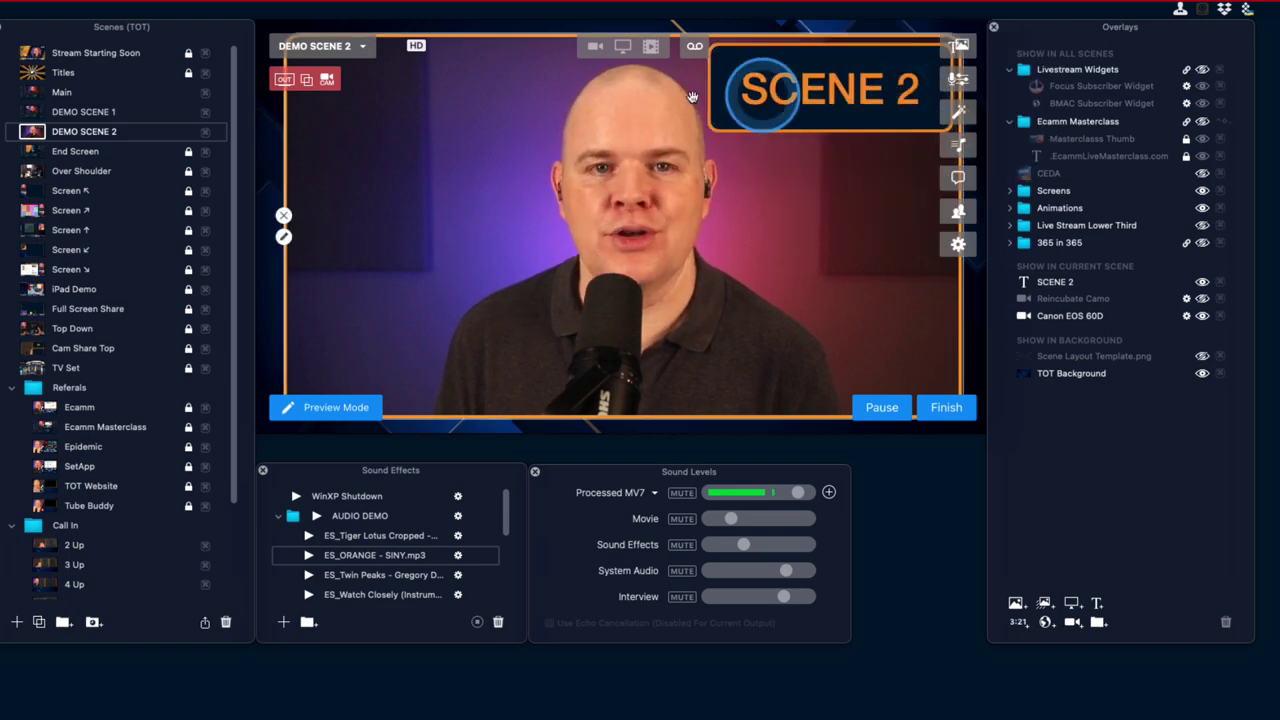
click(30, 113)
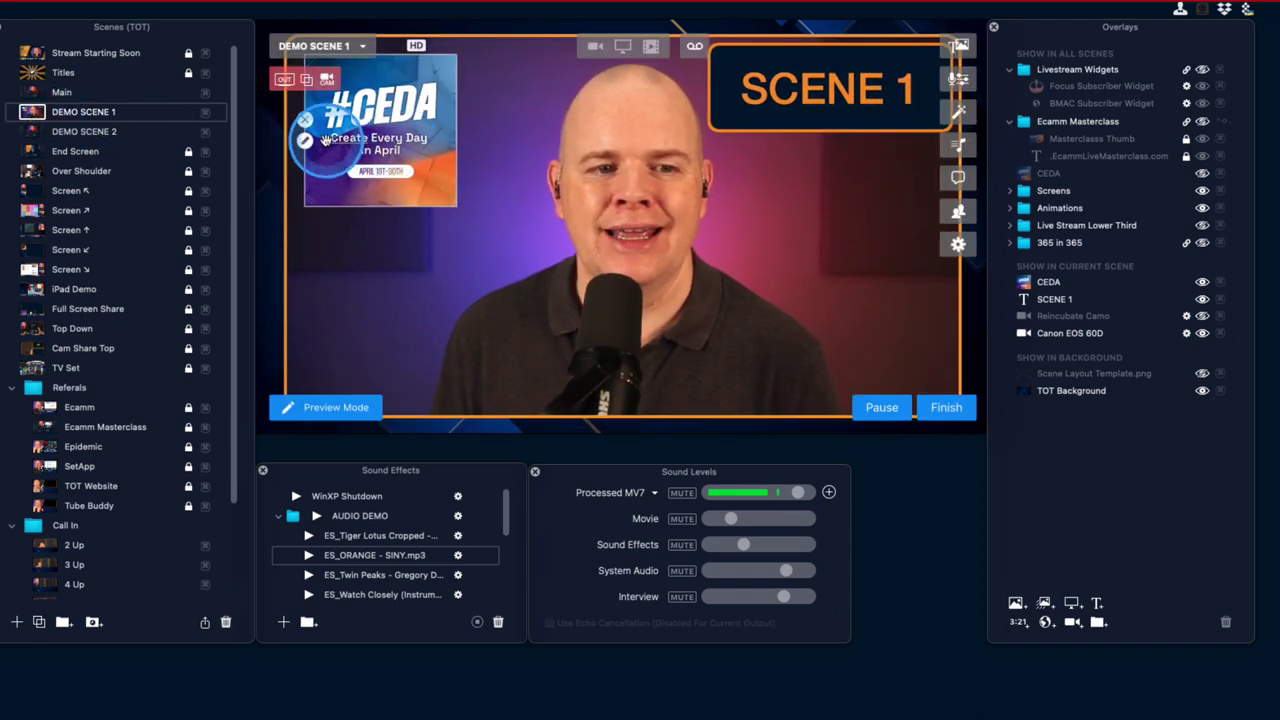
click(306, 121)
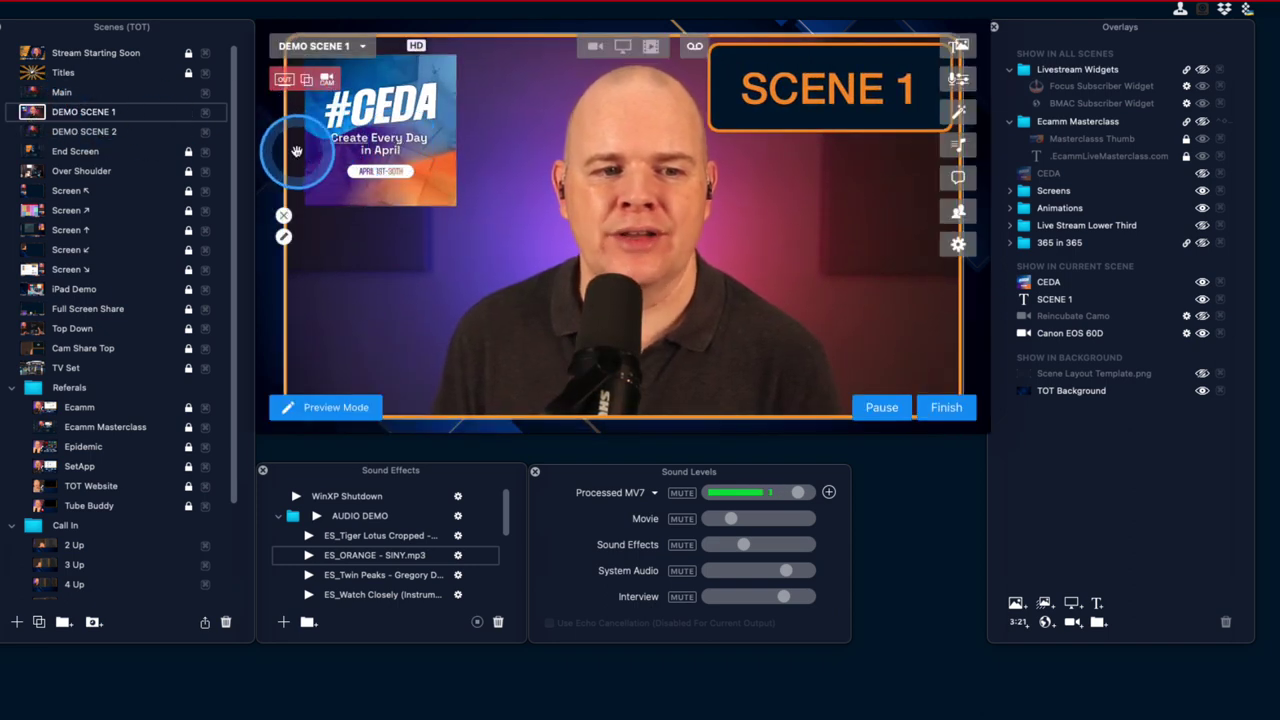
Change the Canon EOS 60D camera's transition from Fly In From Bottom to None
click(284, 237)
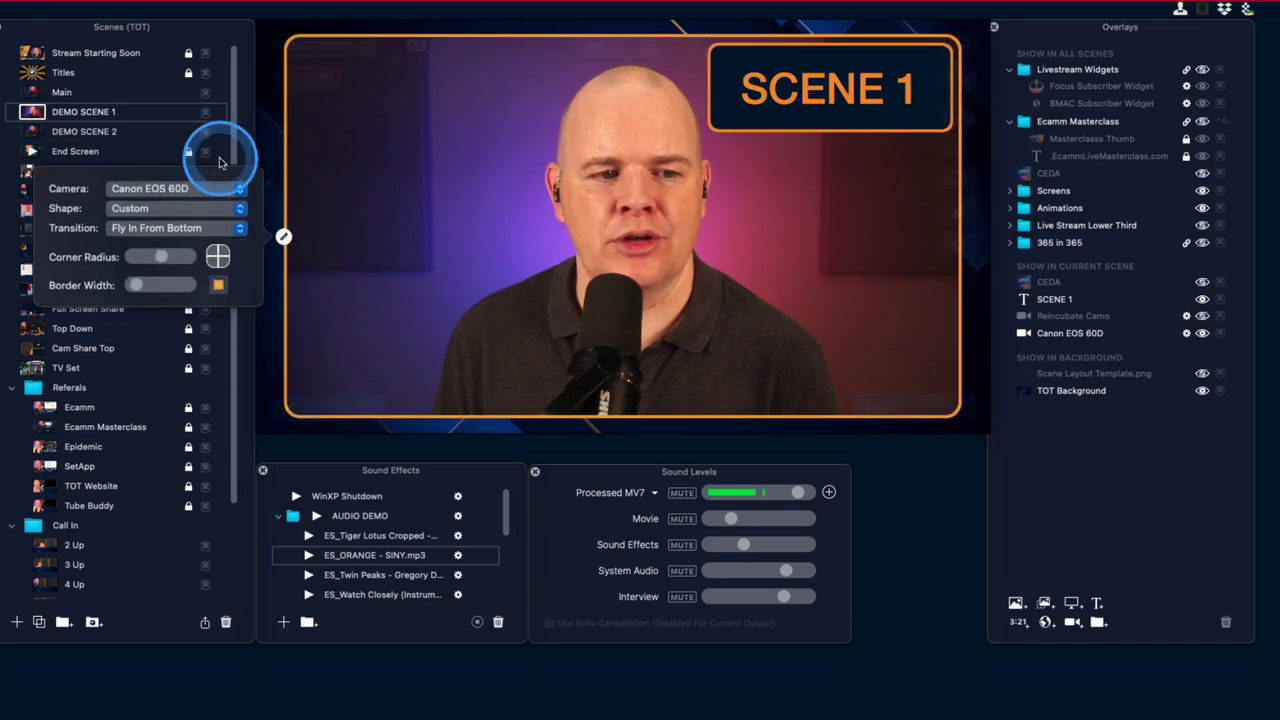
click(205, 228)
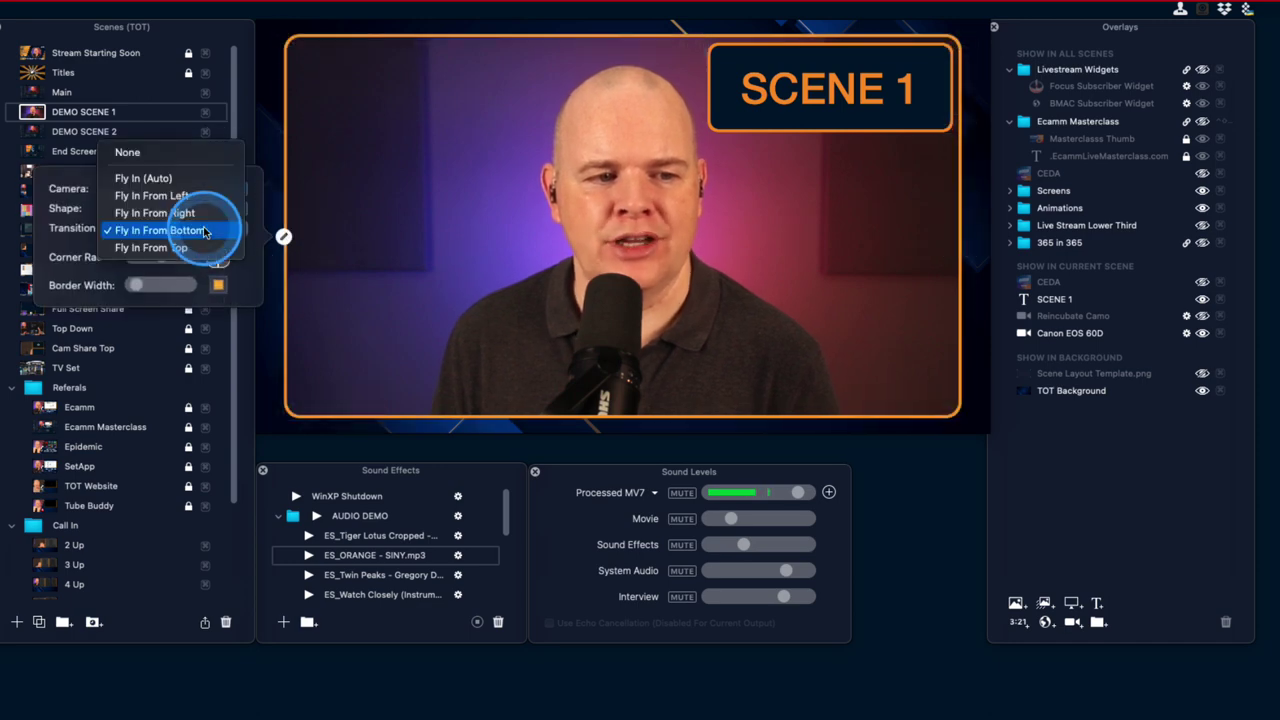
click(150, 160)
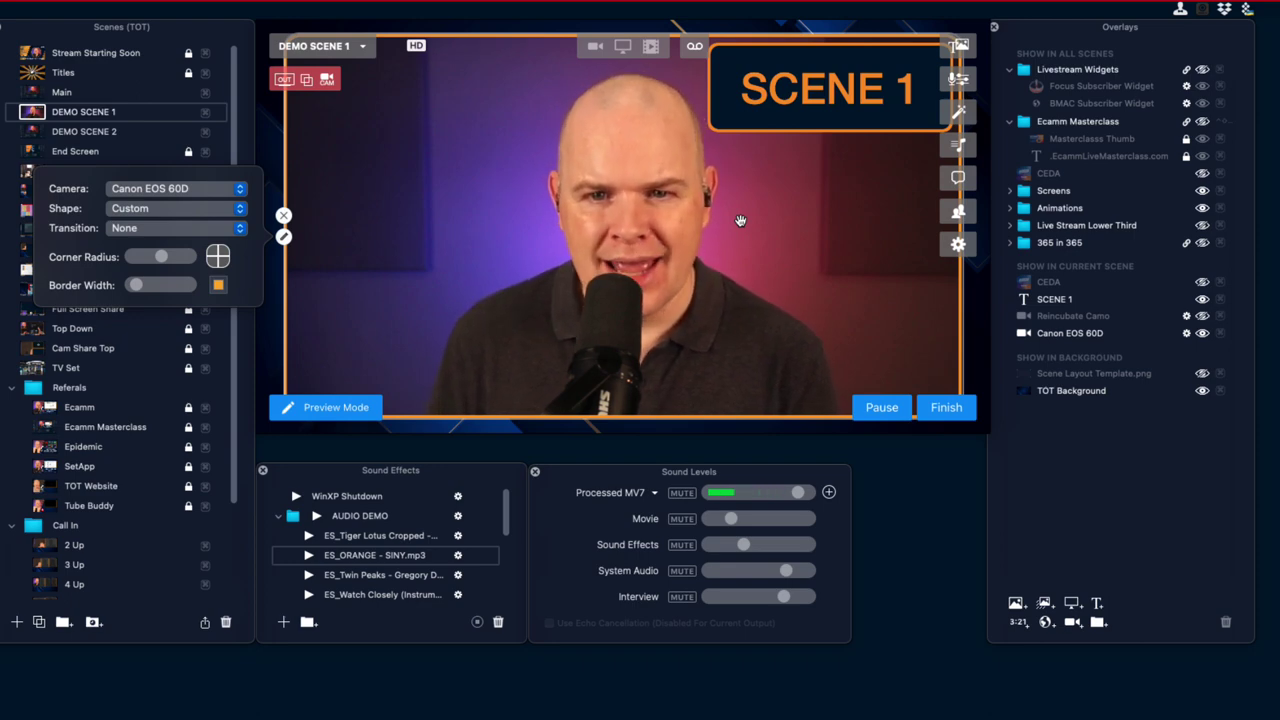
Show the CEDA graphic again and drag it left of centre, beside the presenter
click(824, 200)
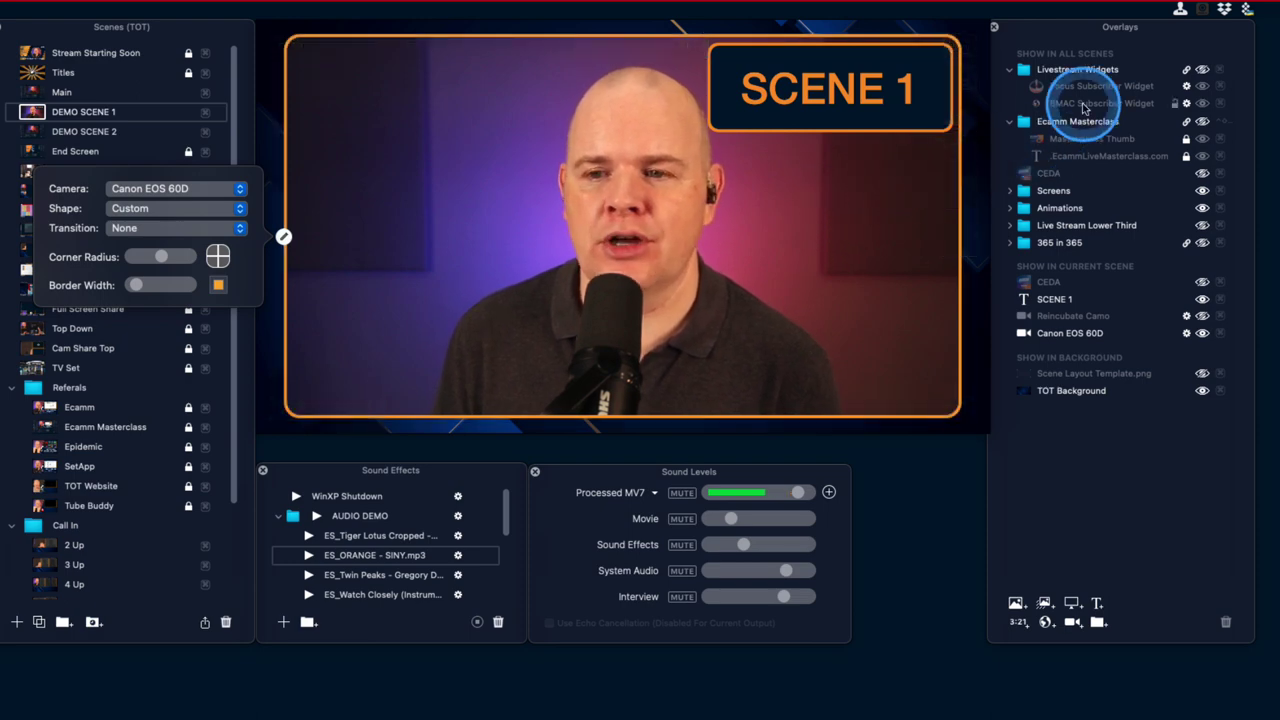
click(1202, 173)
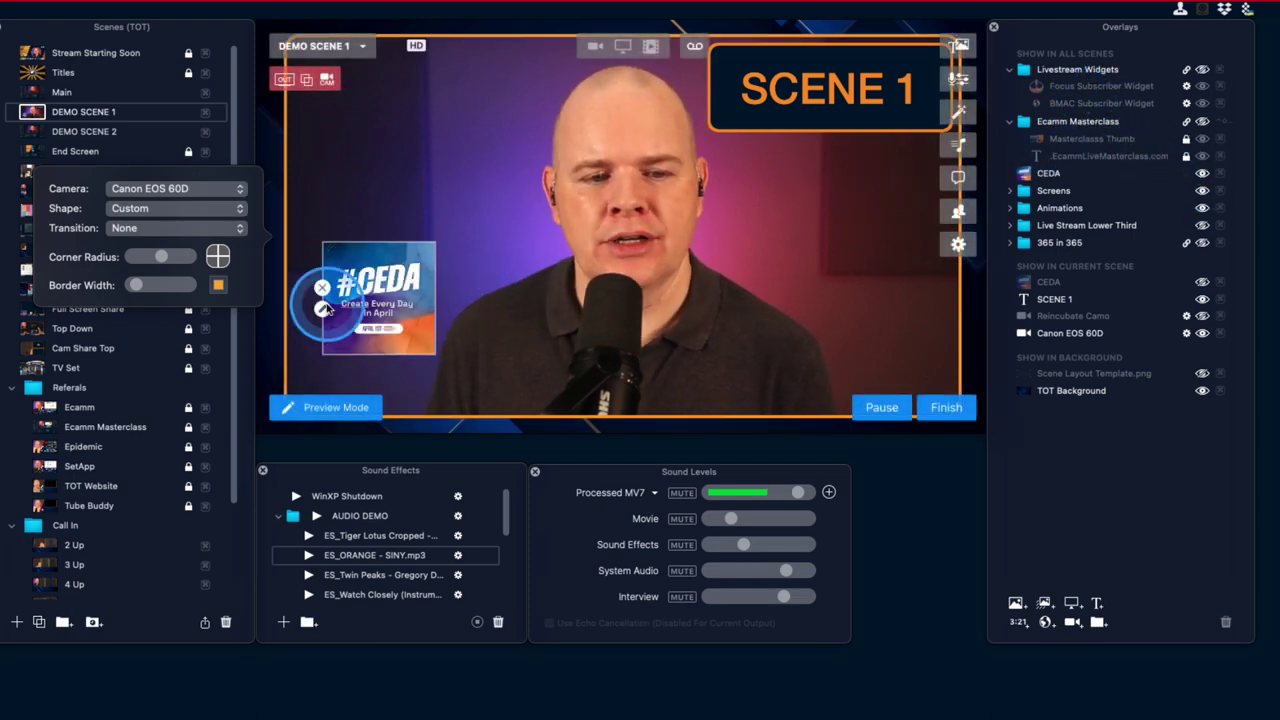
drag(359, 302, 508, 272)
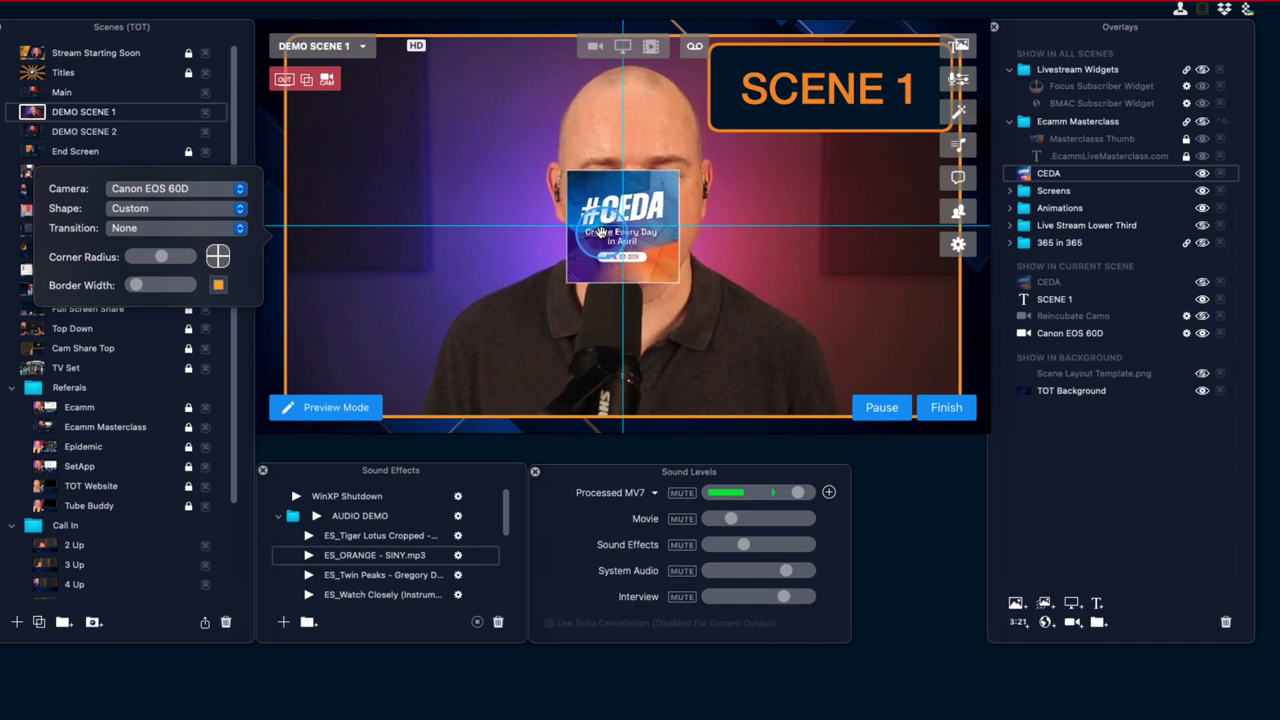
drag(582, 233, 444, 289)
click(640, 256)
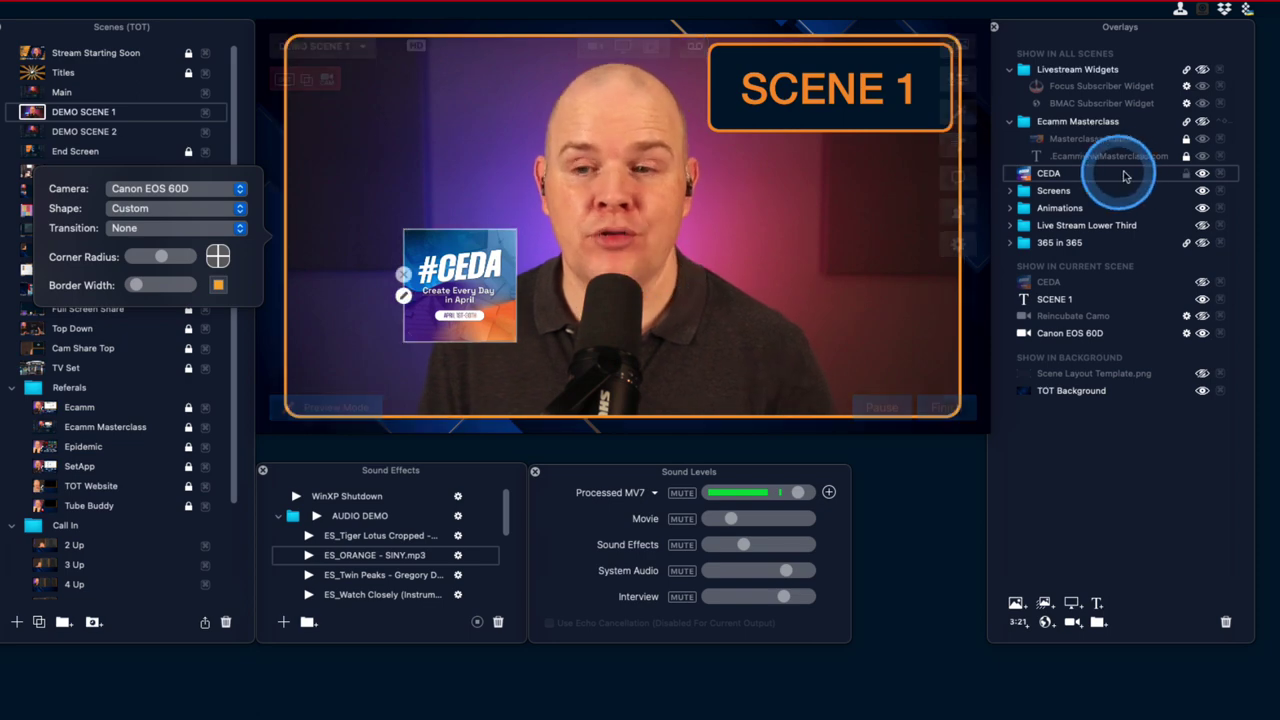
Show the Ecamm Masterclass group, unlock Masterclass Thumb, and move it to the right side
click(1203, 122)
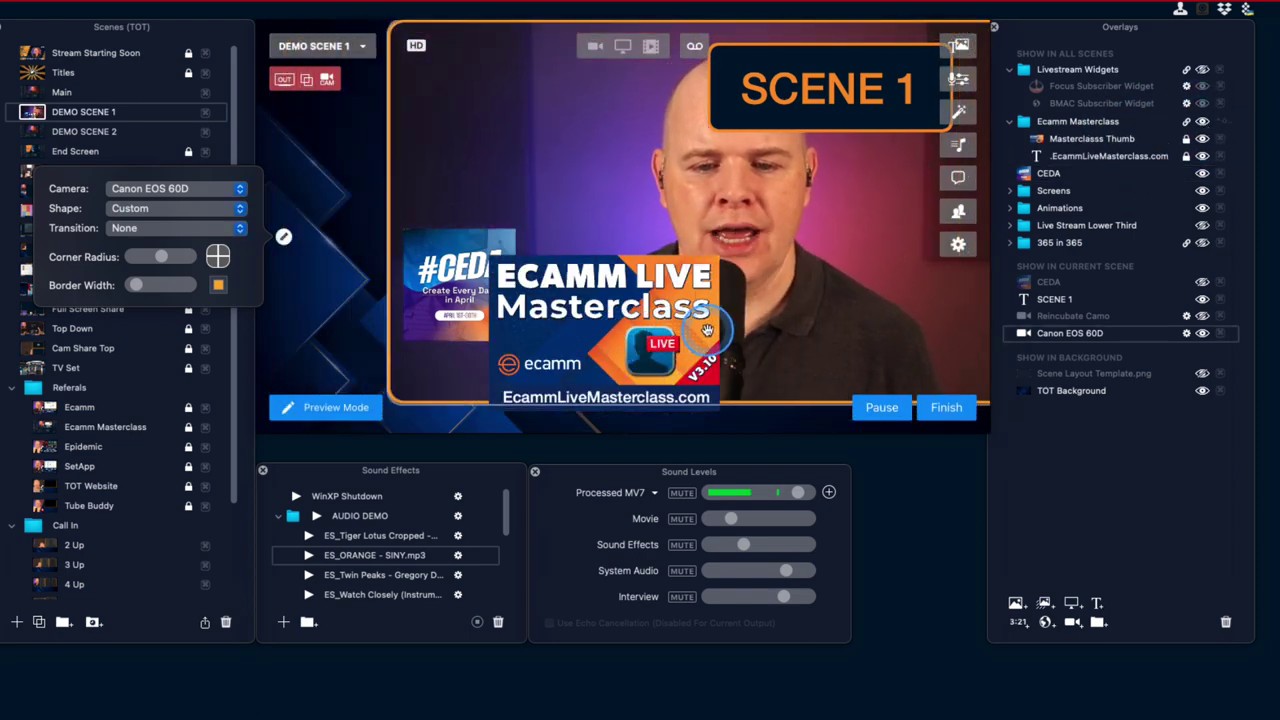
click(1070, 281)
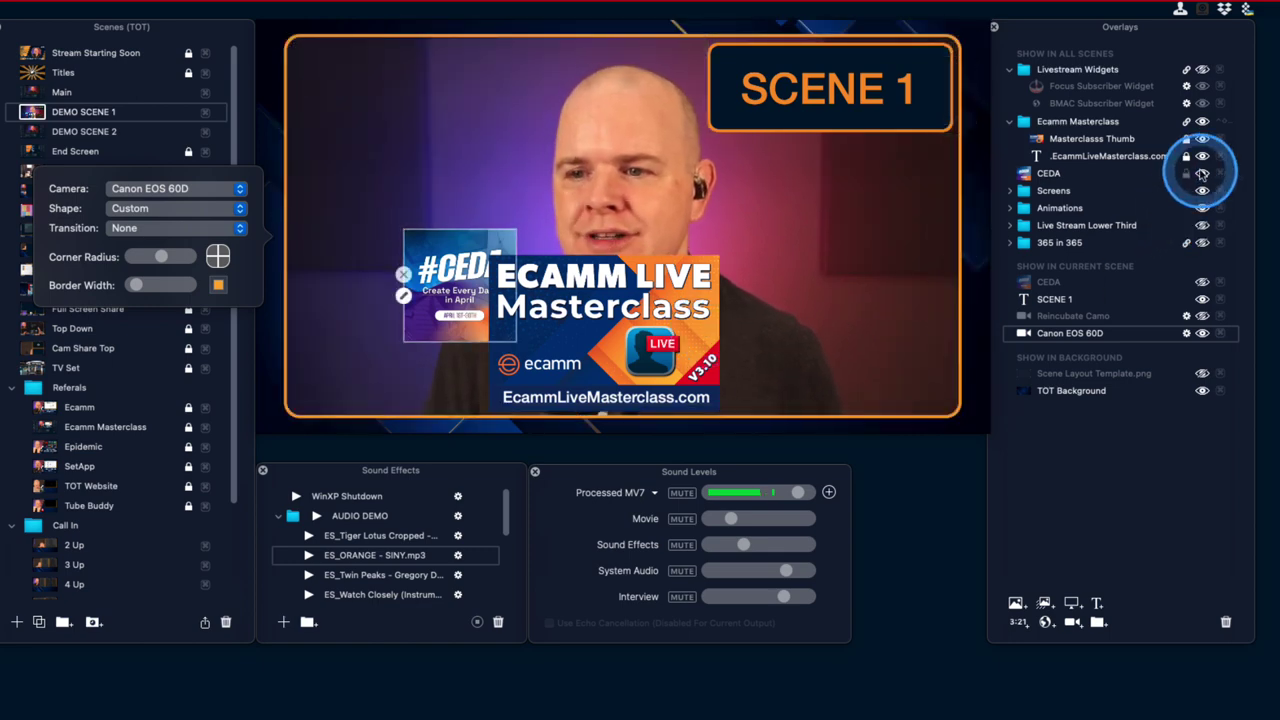
click(1186, 140)
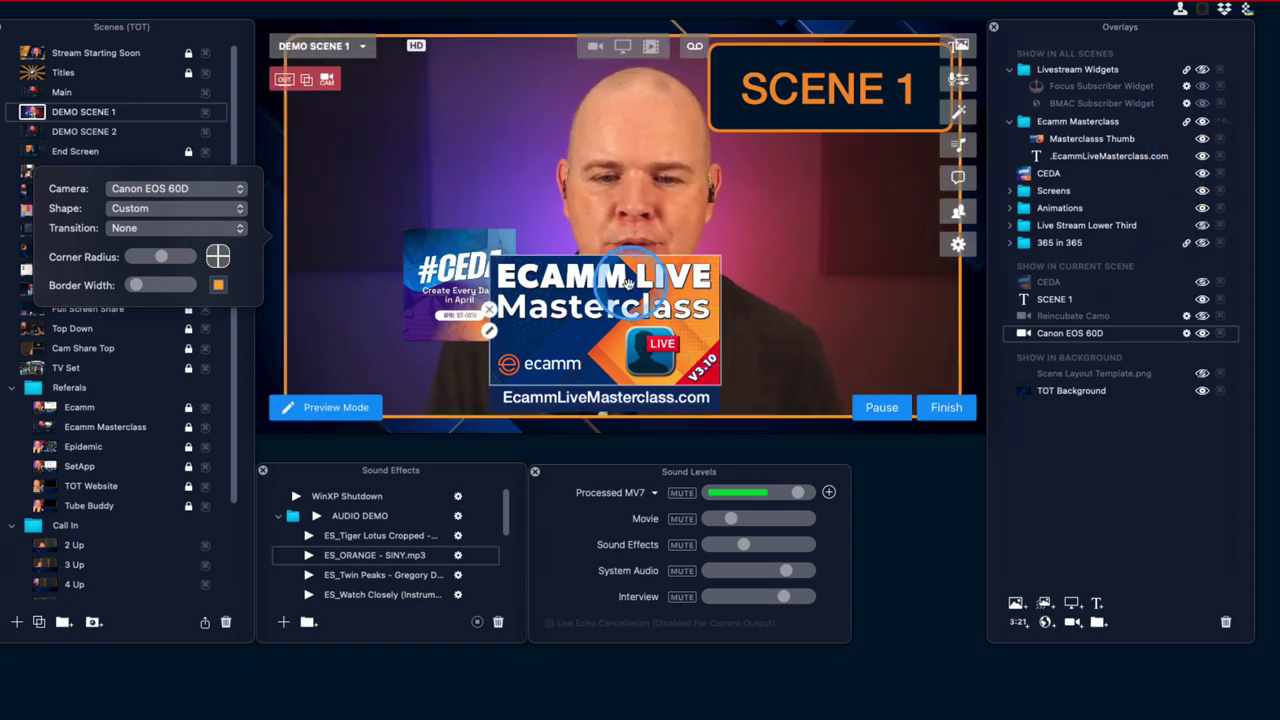
drag(610, 311, 812, 290)
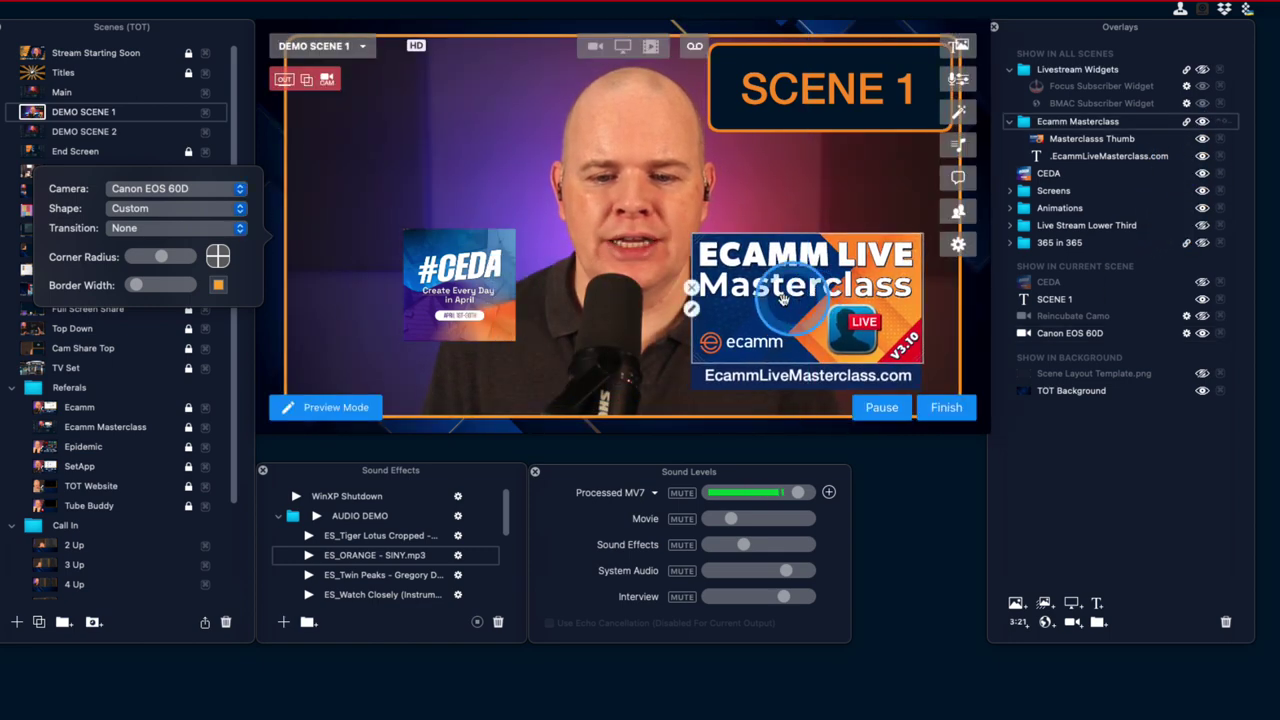
Reposition the CEDA graphic on the presenter's left at mid-height, opposite the Masterclass graphic
drag(443, 275, 477, 279)
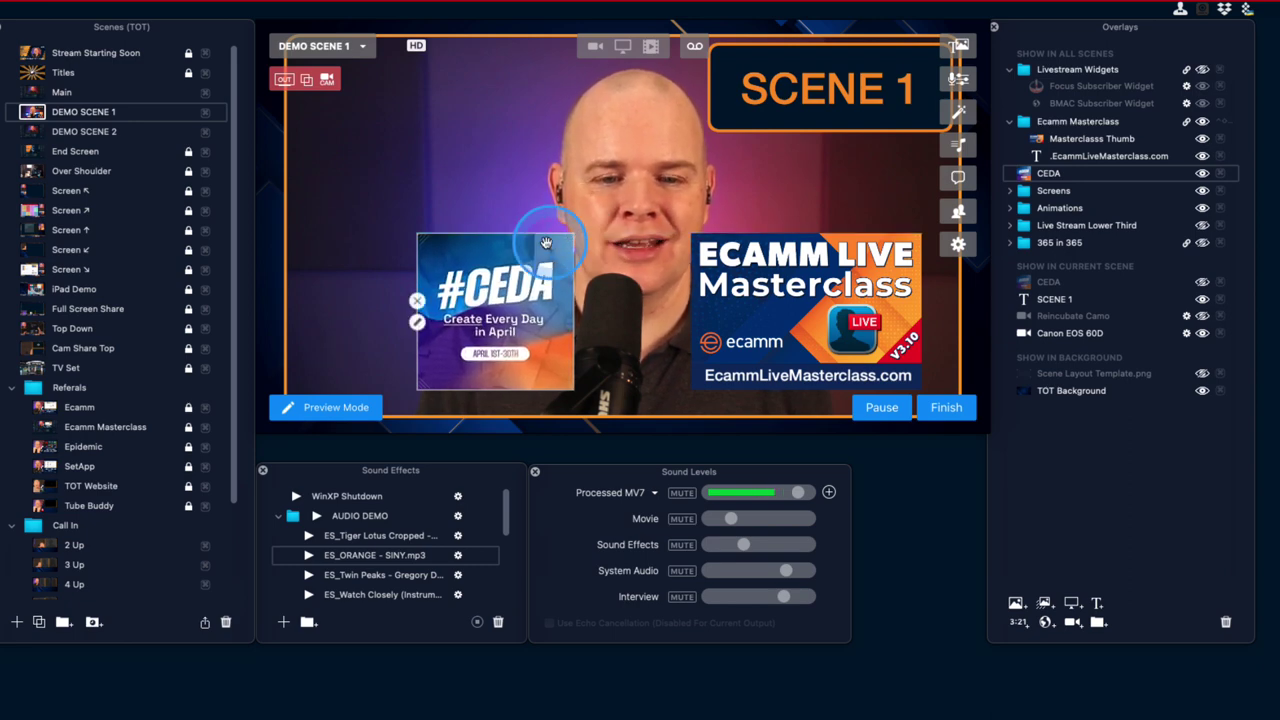
drag(515, 249, 462, 246)
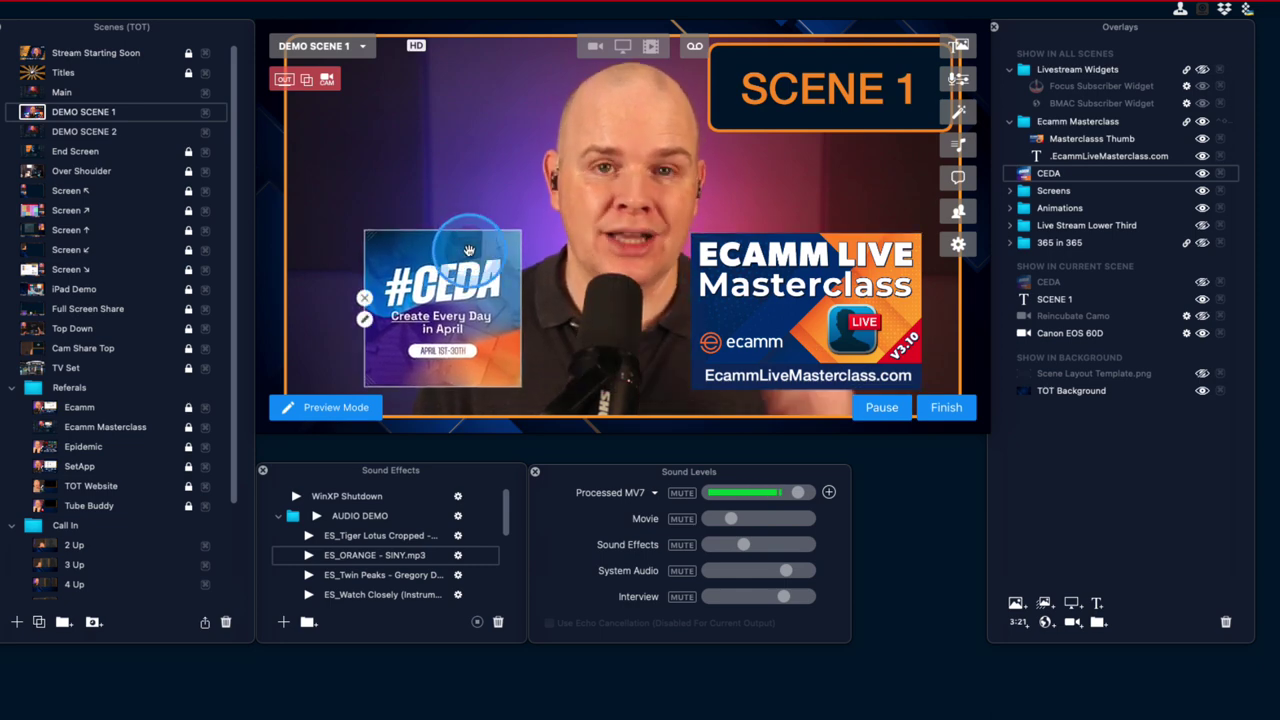
drag(364, 240, 410, 277)
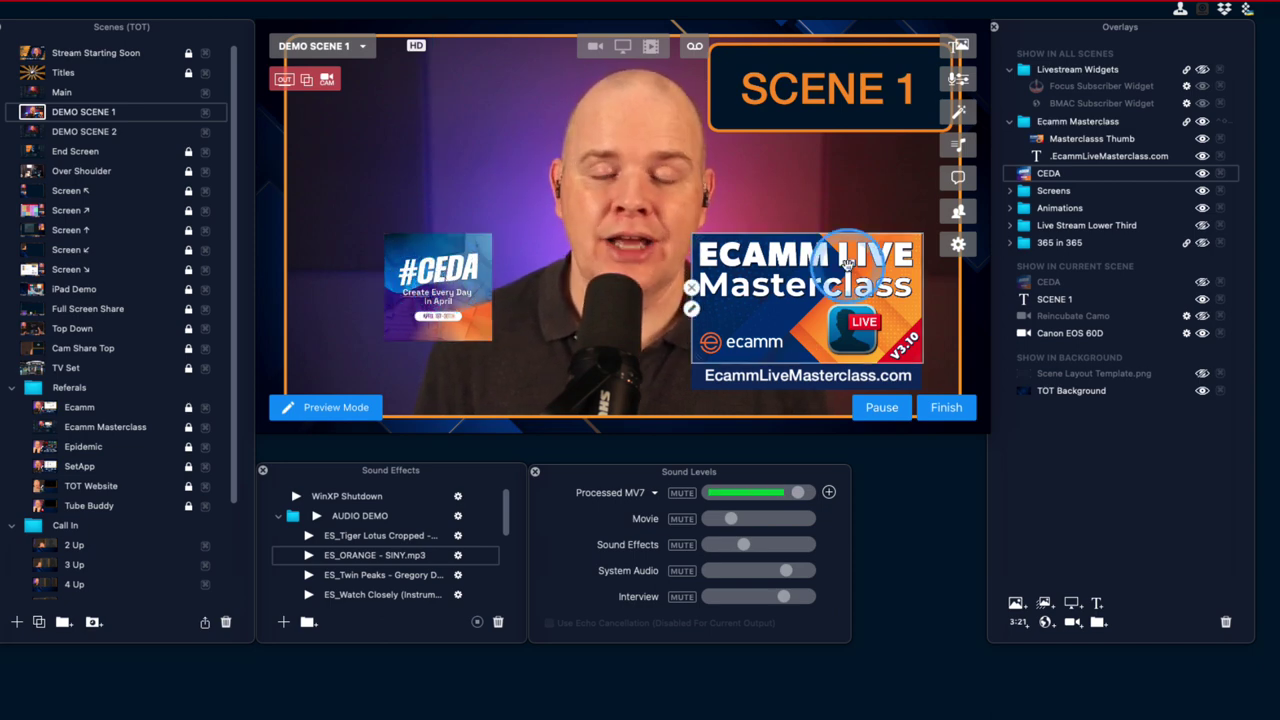
Open Preferences with Automatic Overlay Alignment kept on Sticky, and move the window lower
click(898, 258)
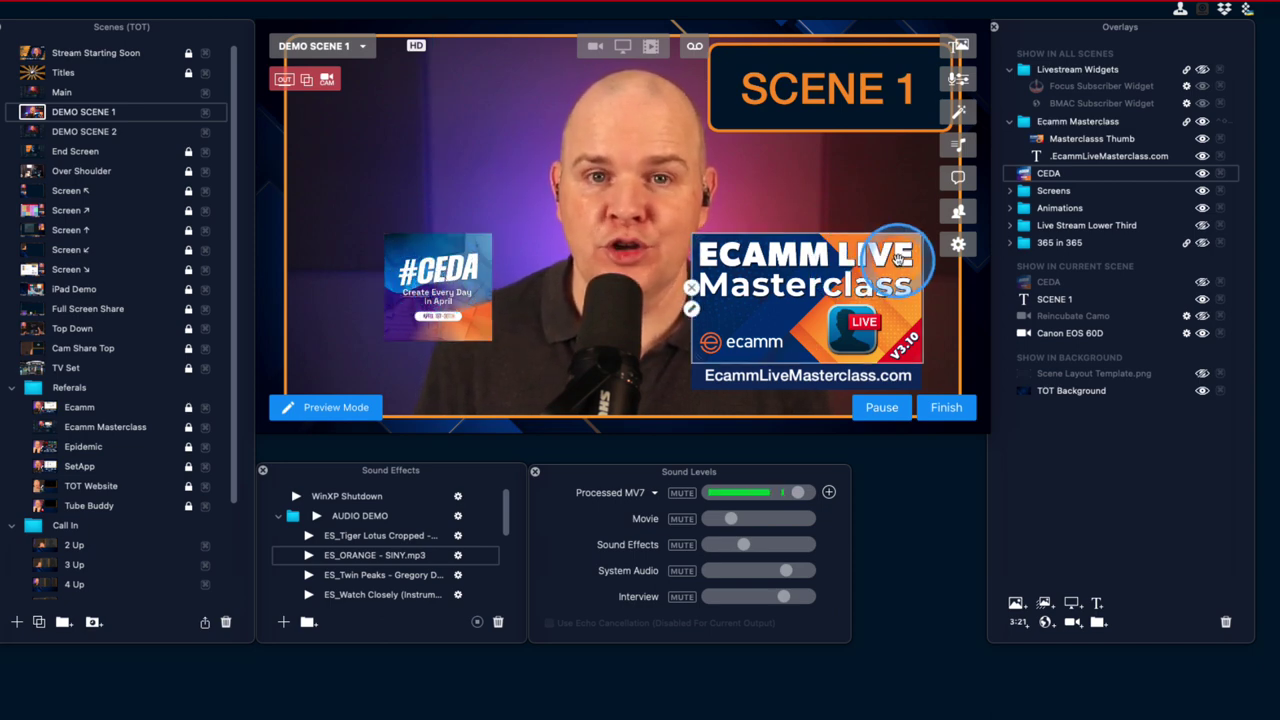
click(958, 244)
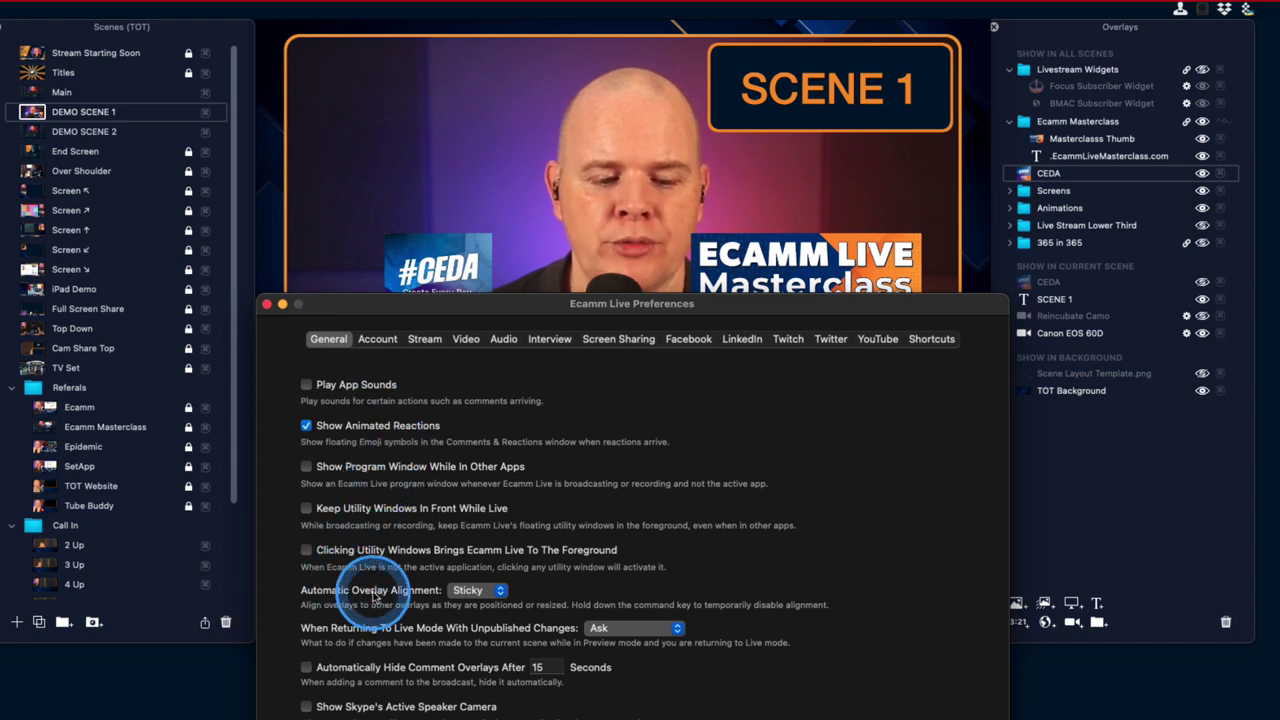
click(499, 592)
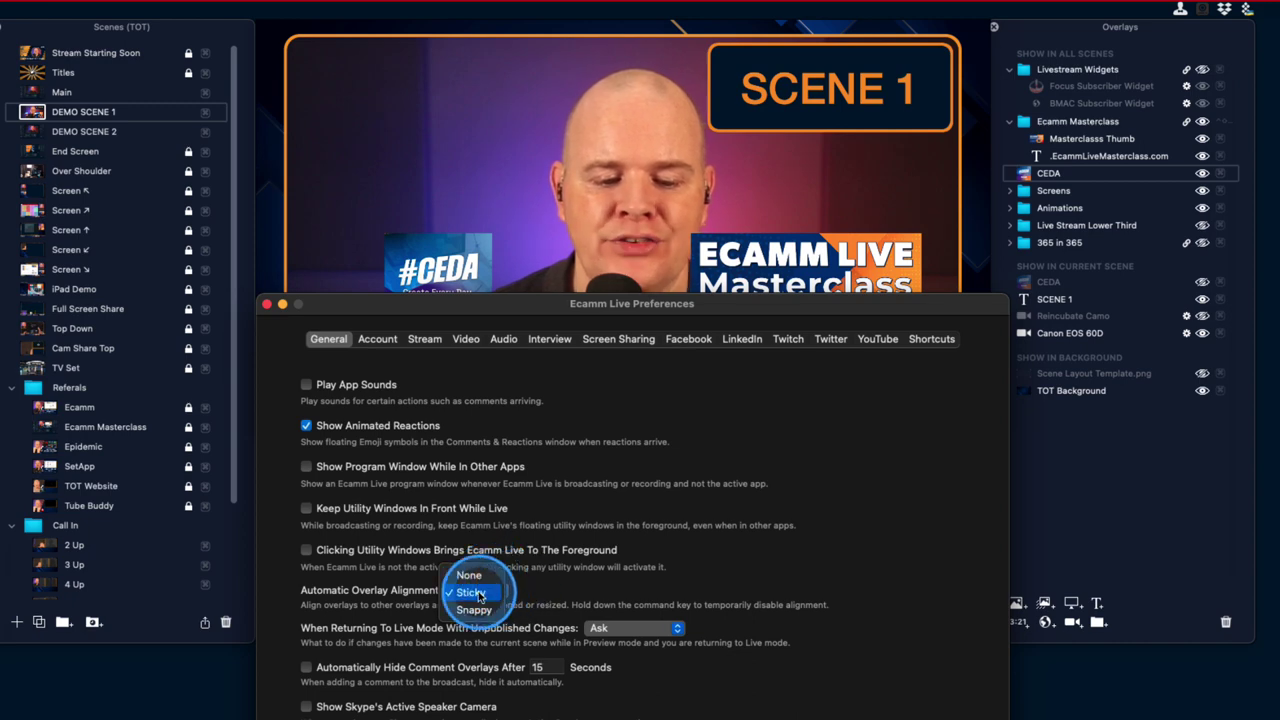
click(495, 591)
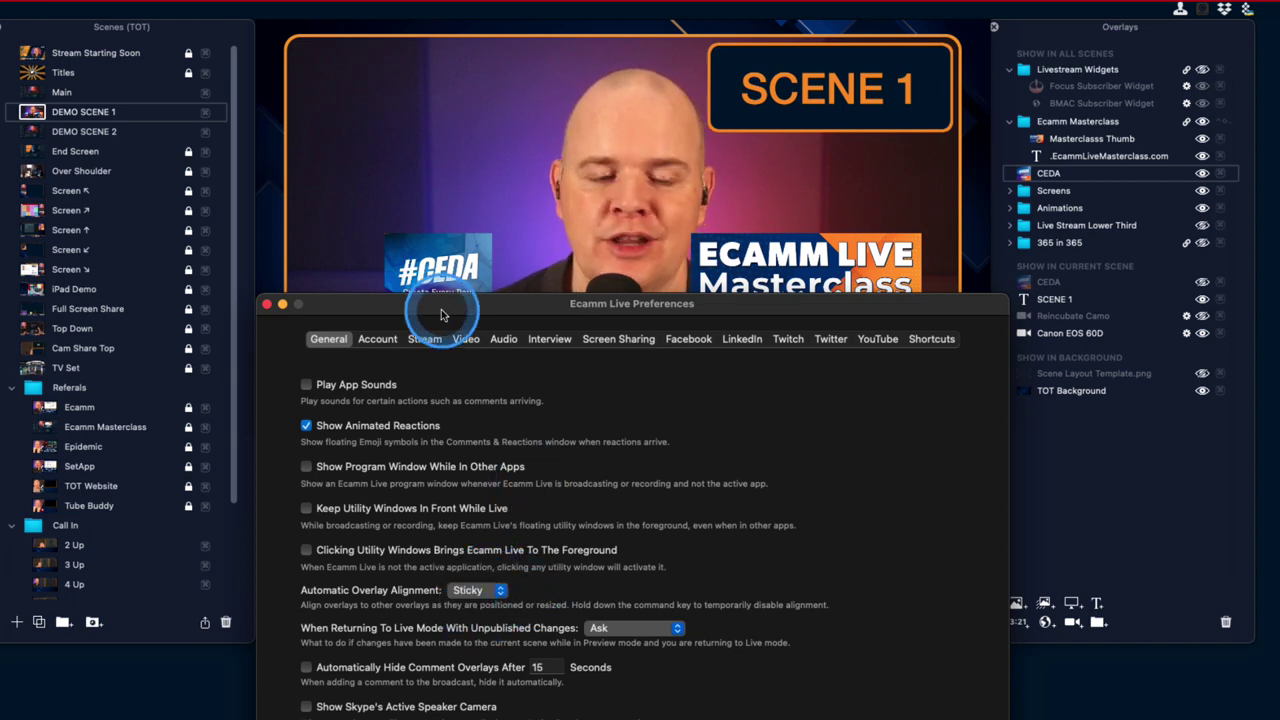
drag(395, 297, 373, 427)
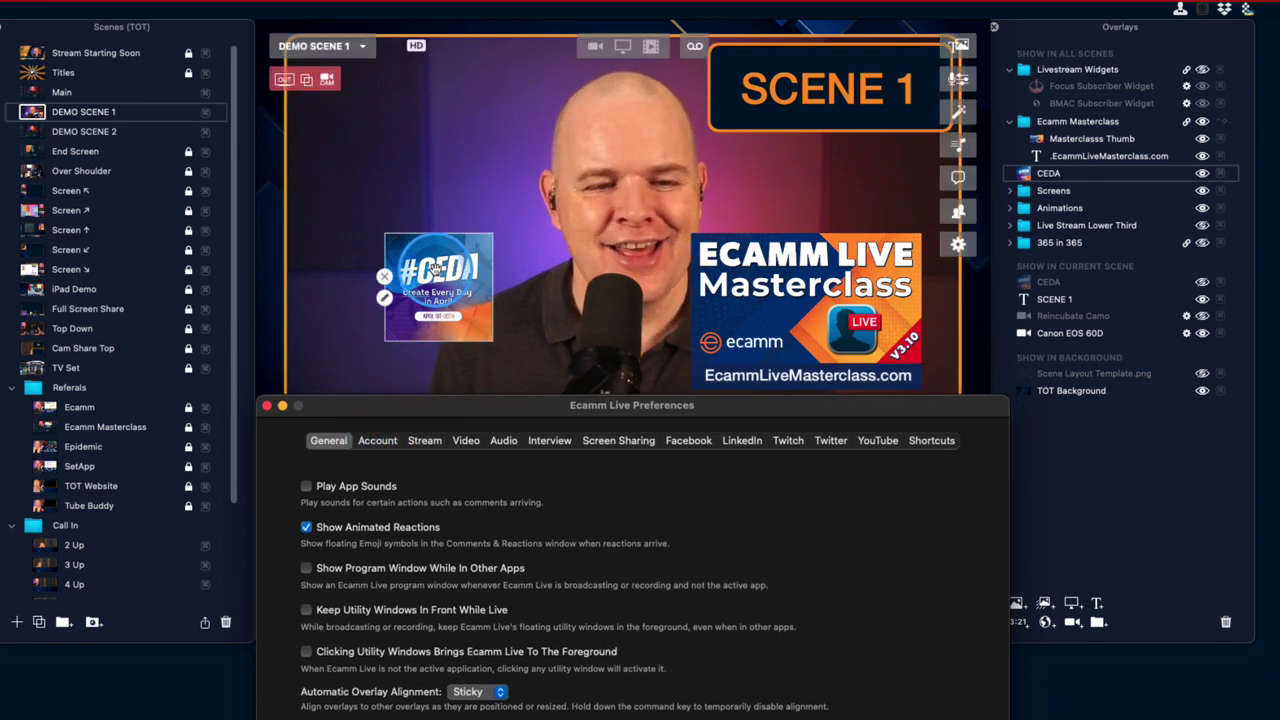
Drag the CEDA graphic right, then raise it above the Masterclass graphic's top edge
drag(436, 268, 478, 272)
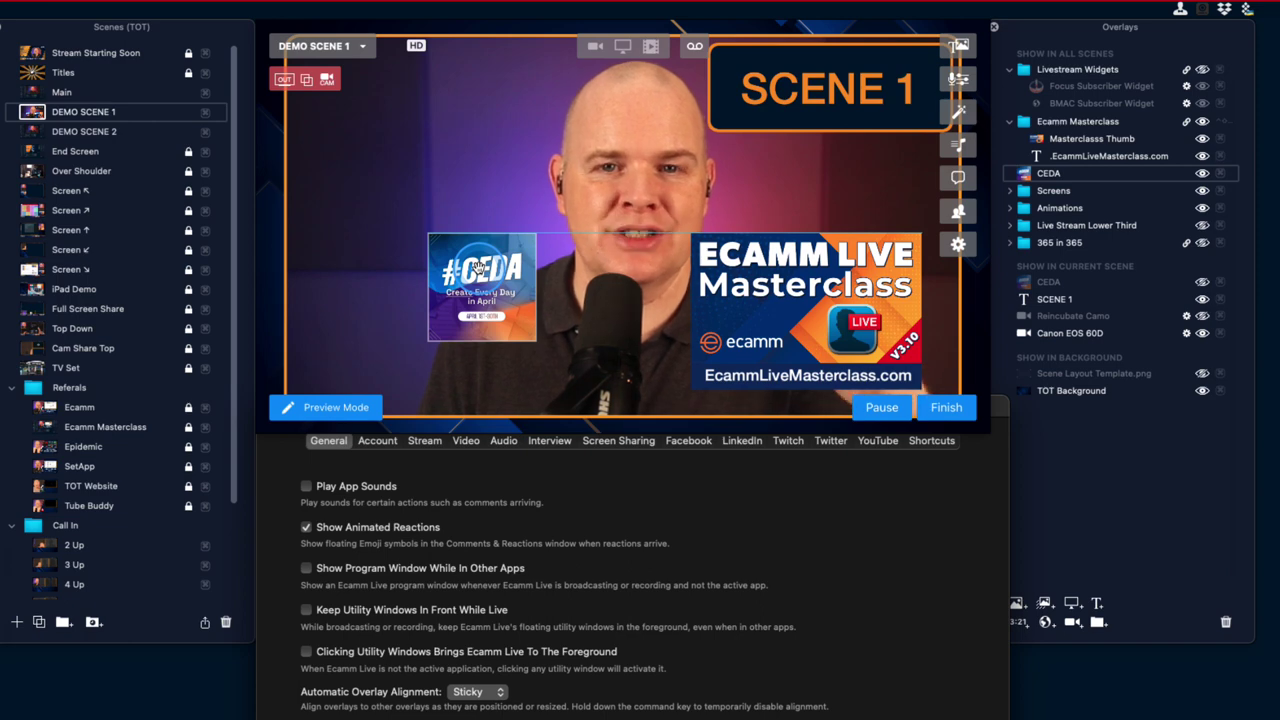
drag(478, 268, 481, 217)
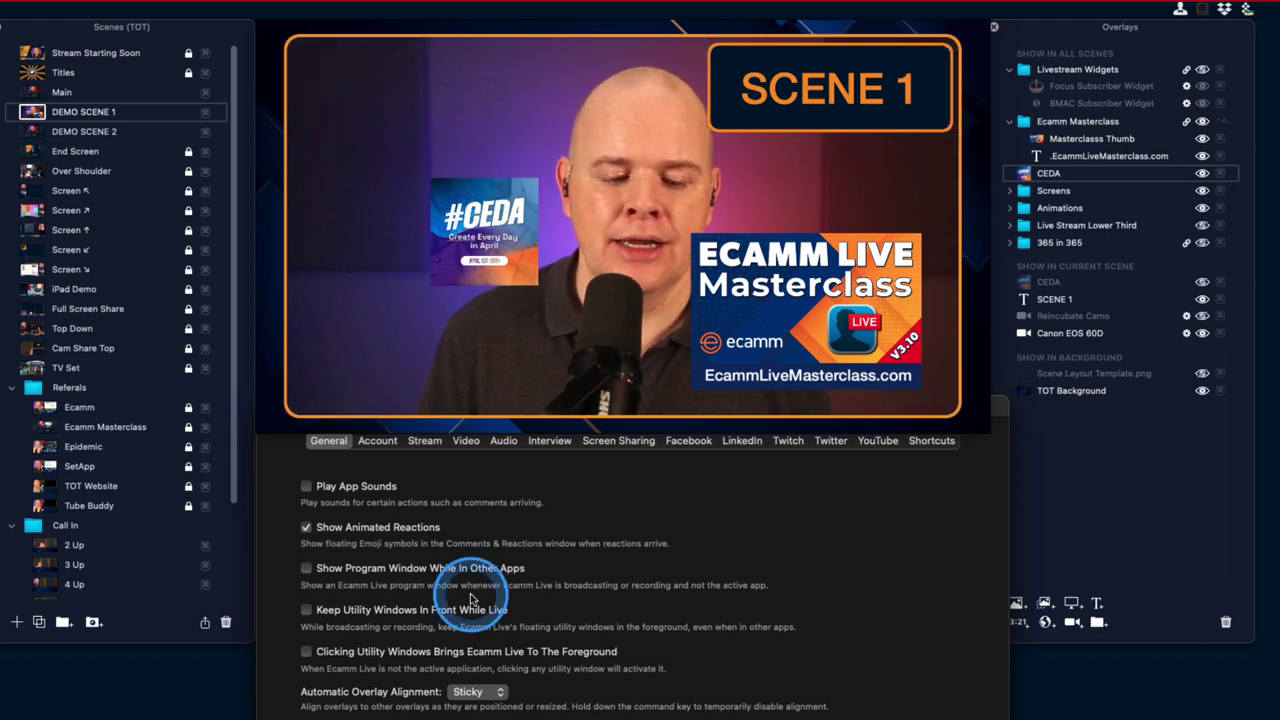
Switch Automatic Overlay Alignment to Snappy and nudge the CEDA graphic down level with the Masterclass top edge
click(501, 704)
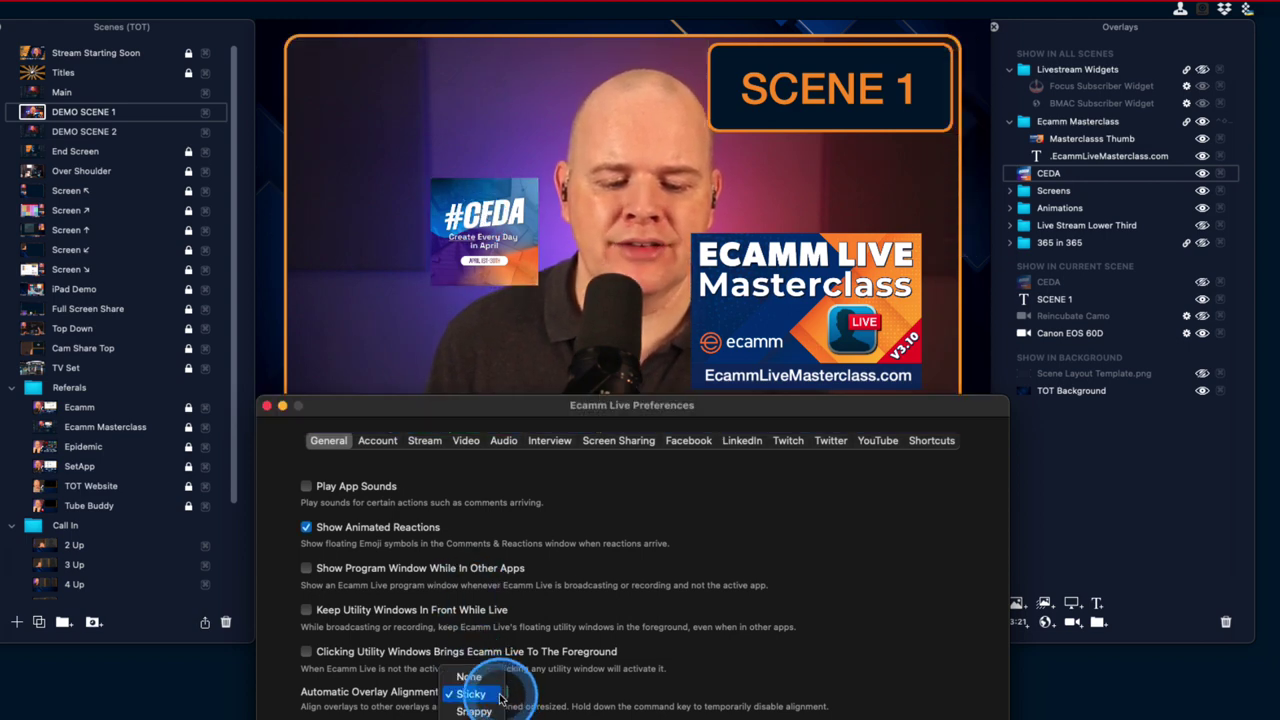
click(494, 696)
click(484, 711)
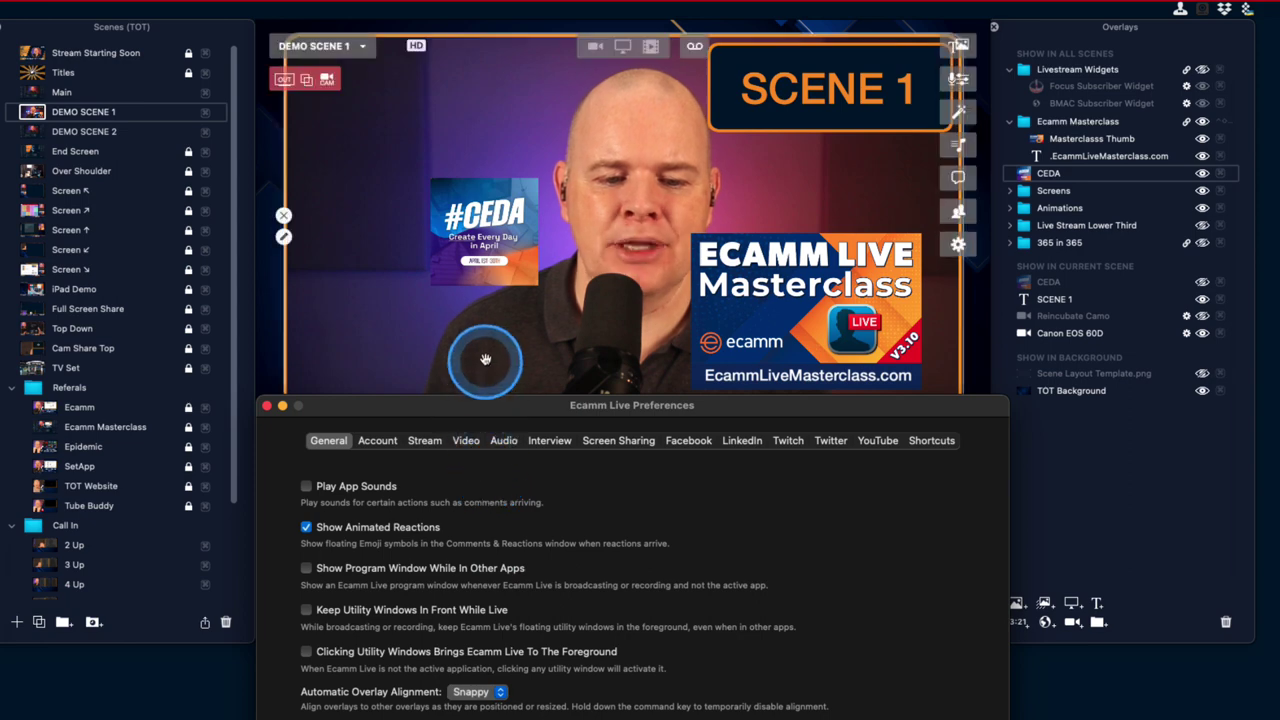
click(489, 236)
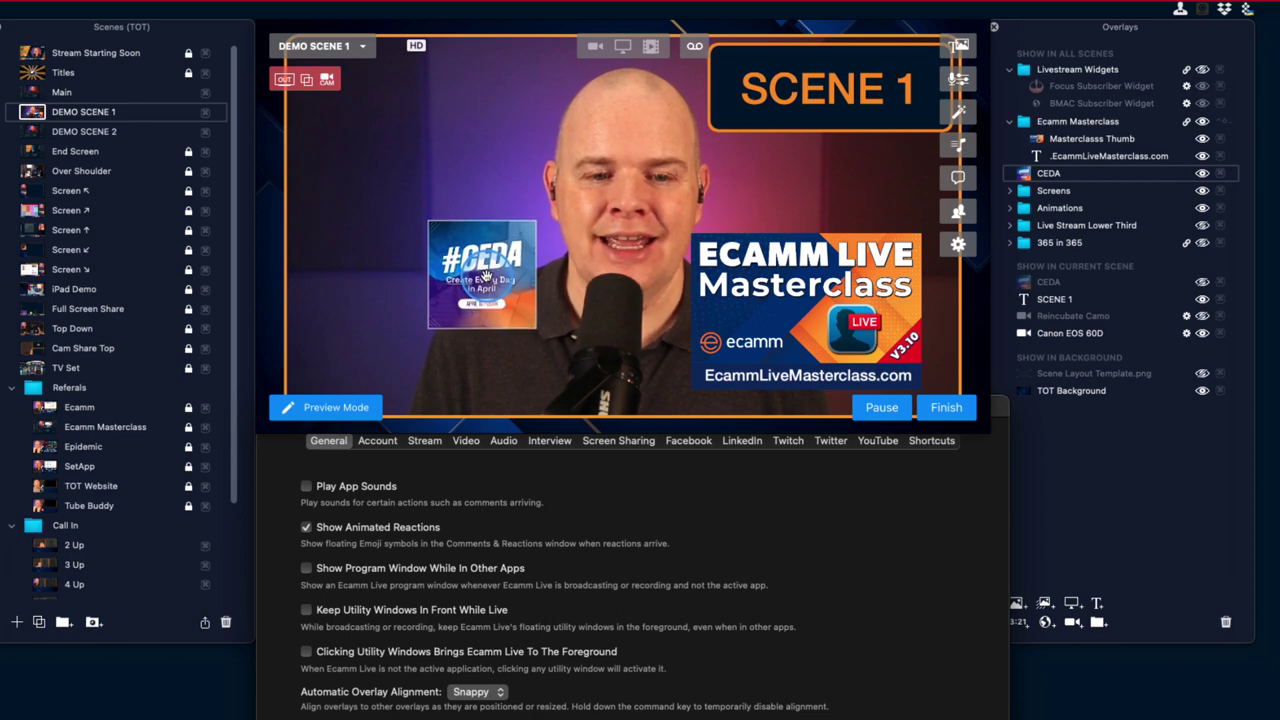
drag(486, 272, 486, 275)
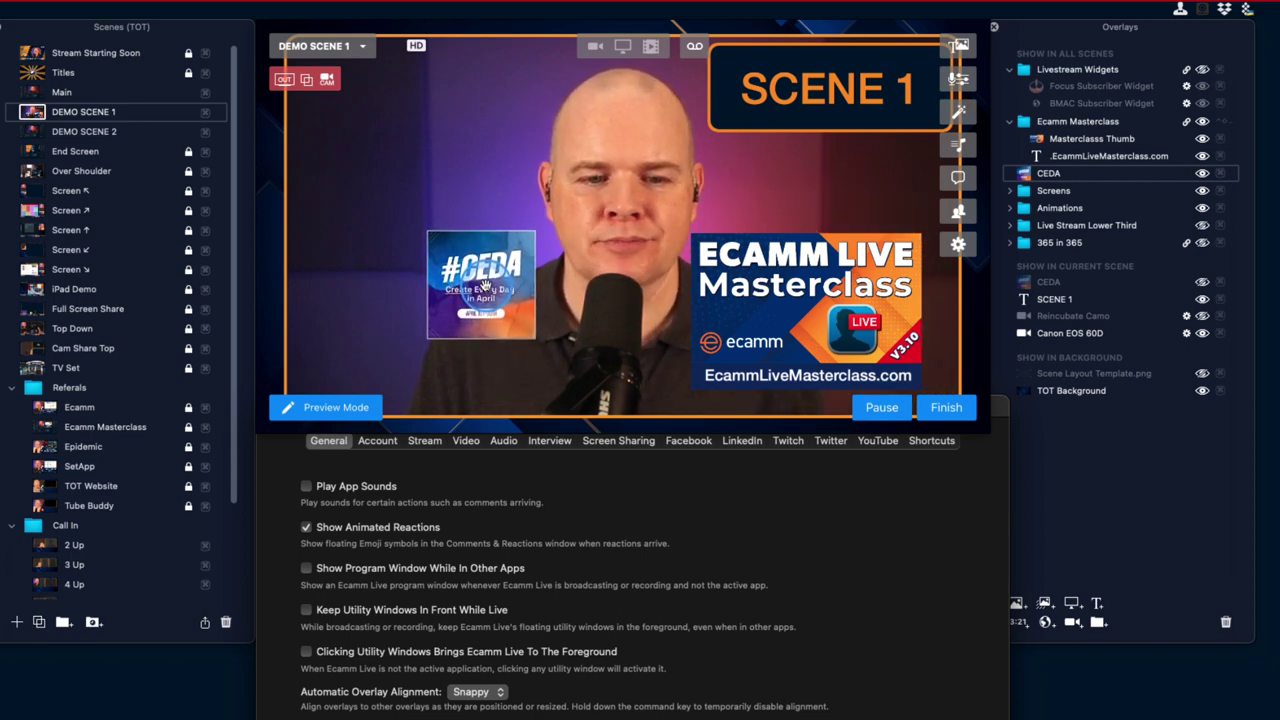
drag(486, 275, 485, 288)
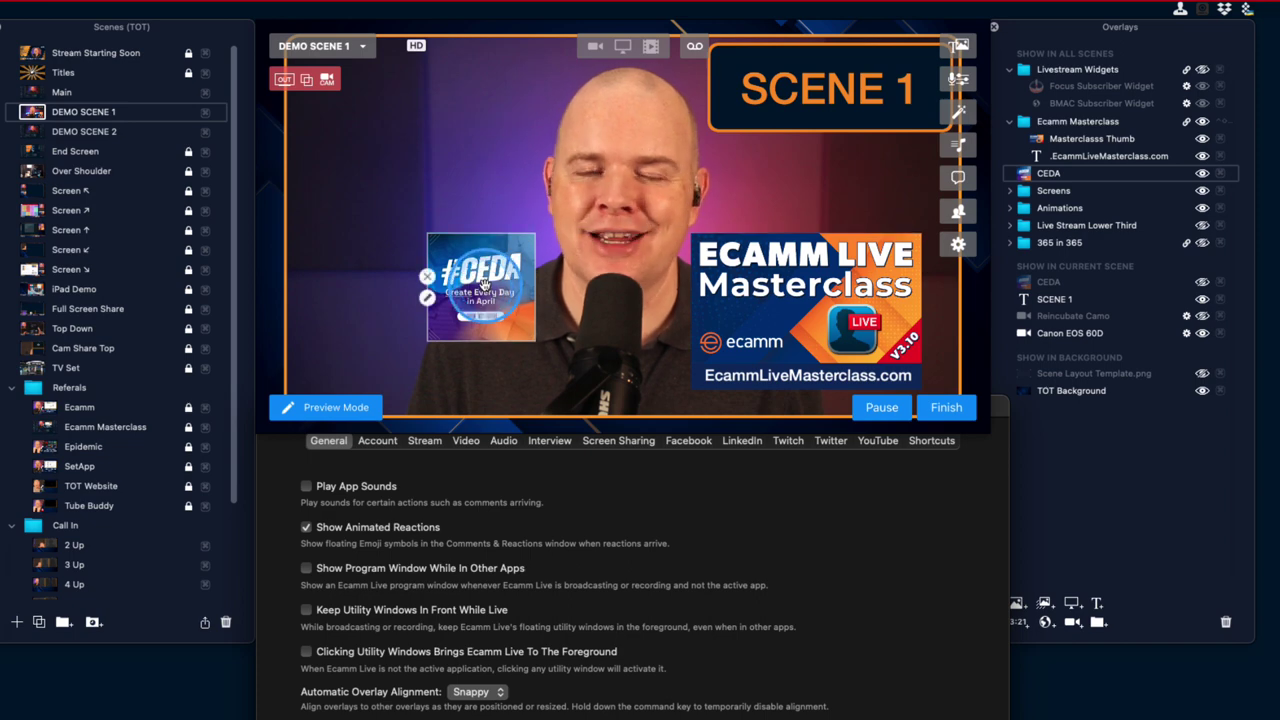
Switch automatic overlay alignment to Sticky
click(478, 692)
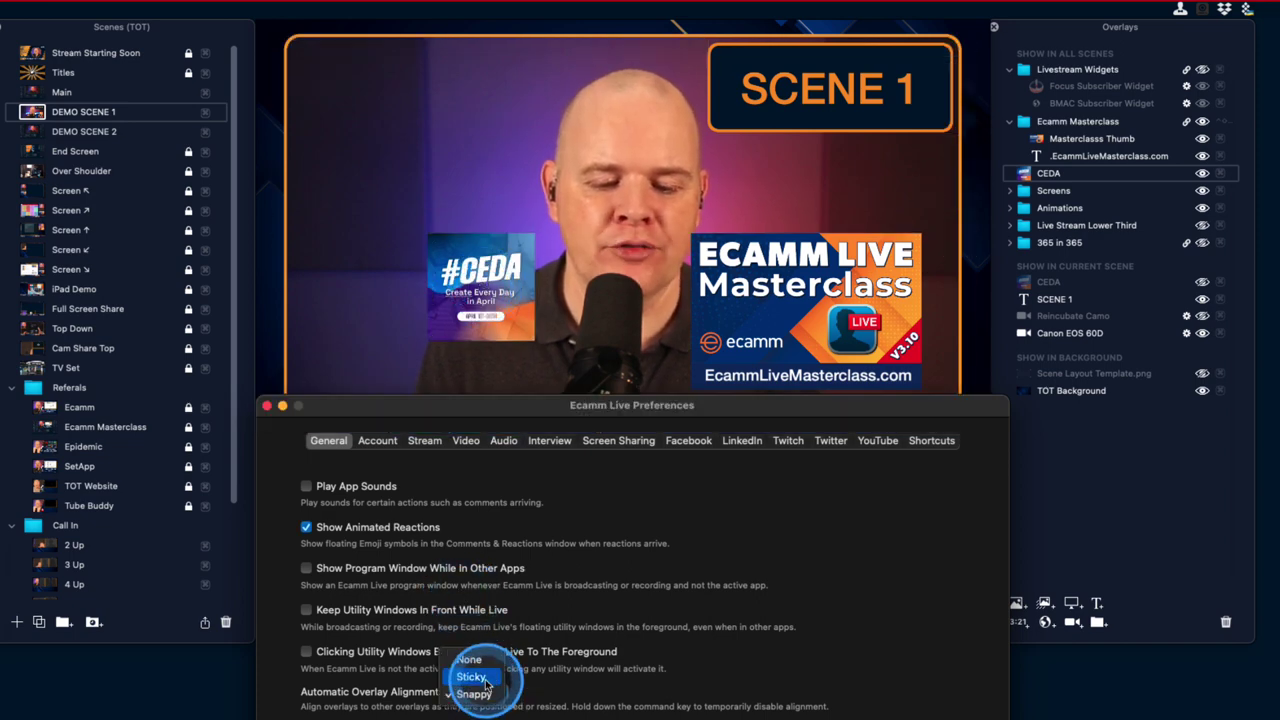
click(466, 672)
click(478, 298)
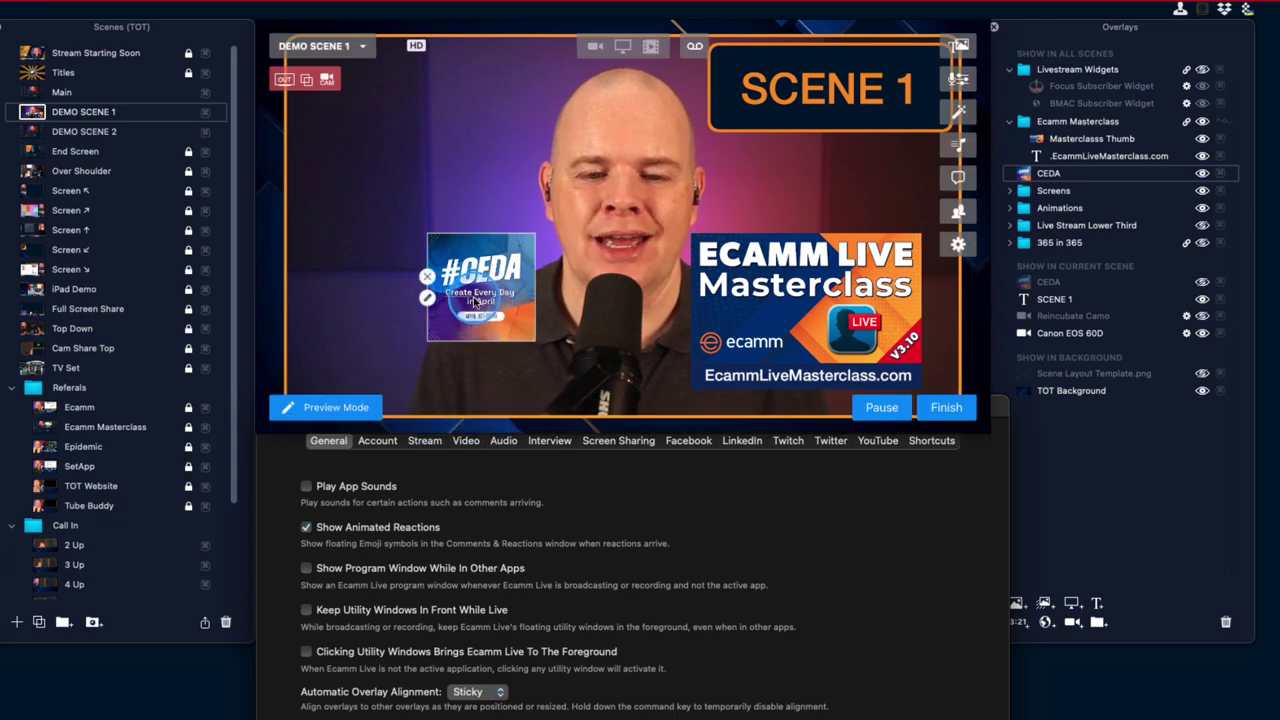
Enlarge the CEDA overlay from its bottom-left corner until it snaps level with Masterclass
drag(477, 301, 470, 276)
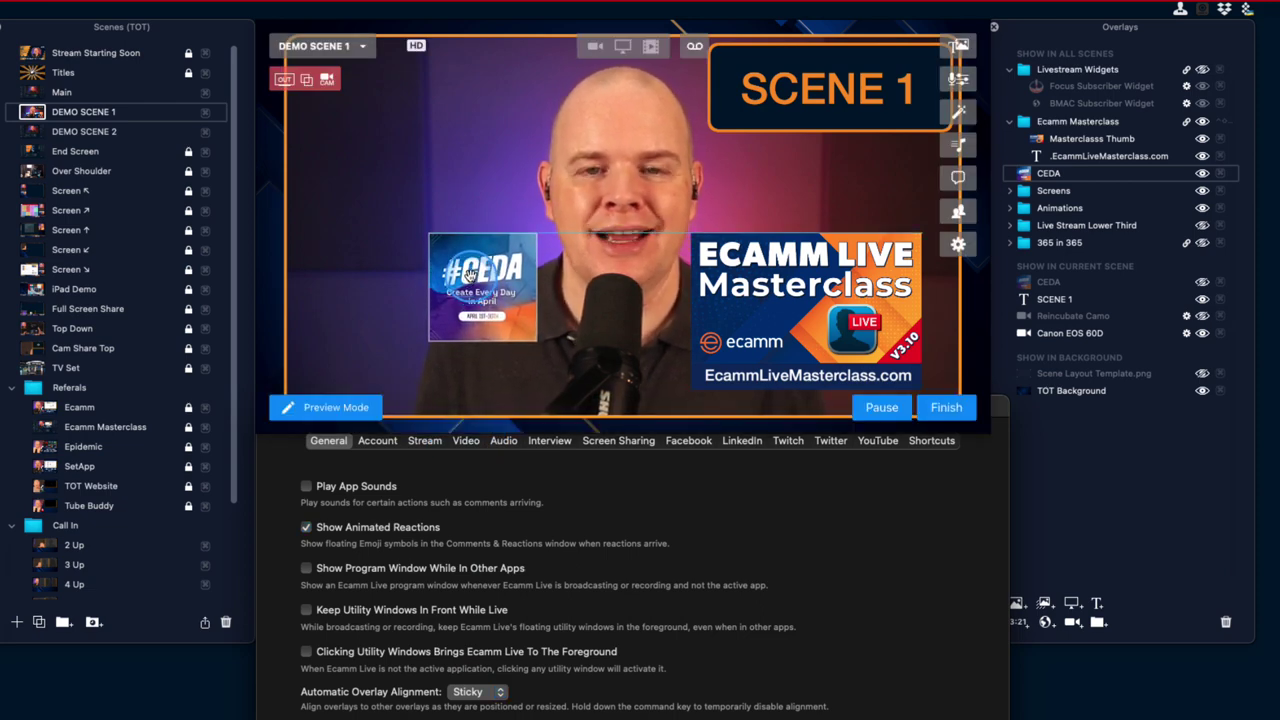
right_click(470, 276)
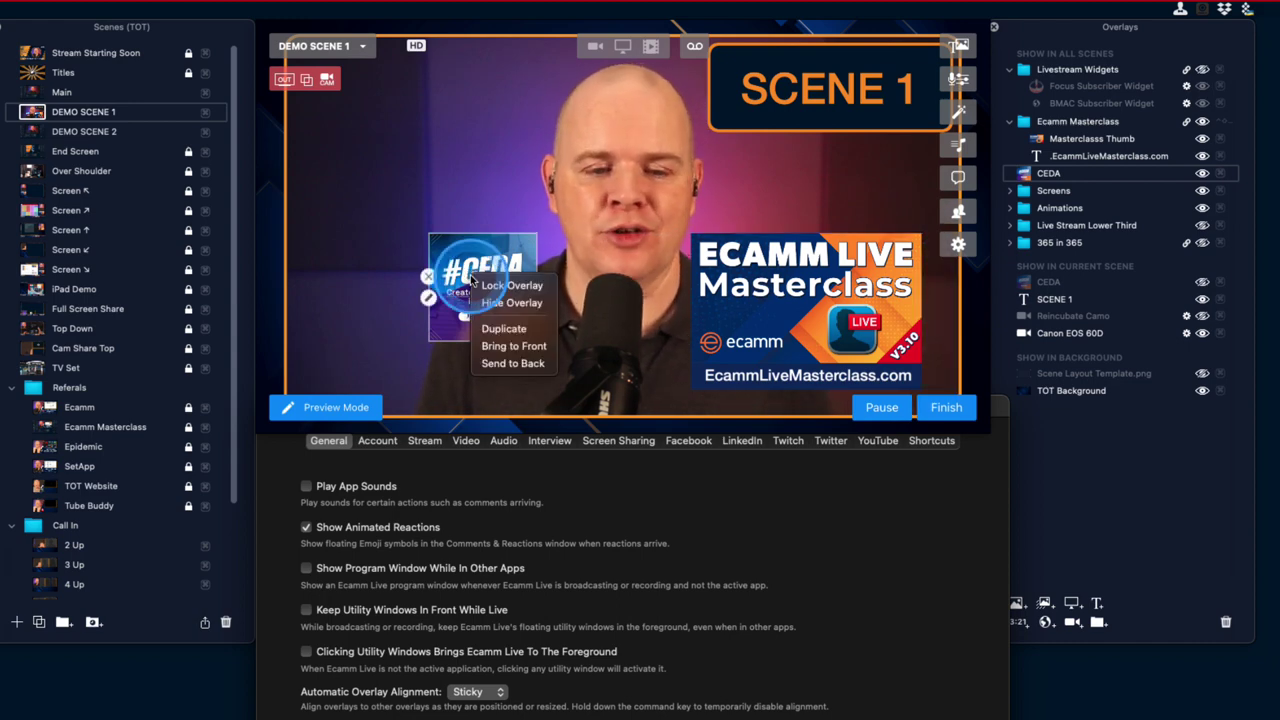
click(438, 320)
drag(438, 320, 382, 383)
click(431, 320)
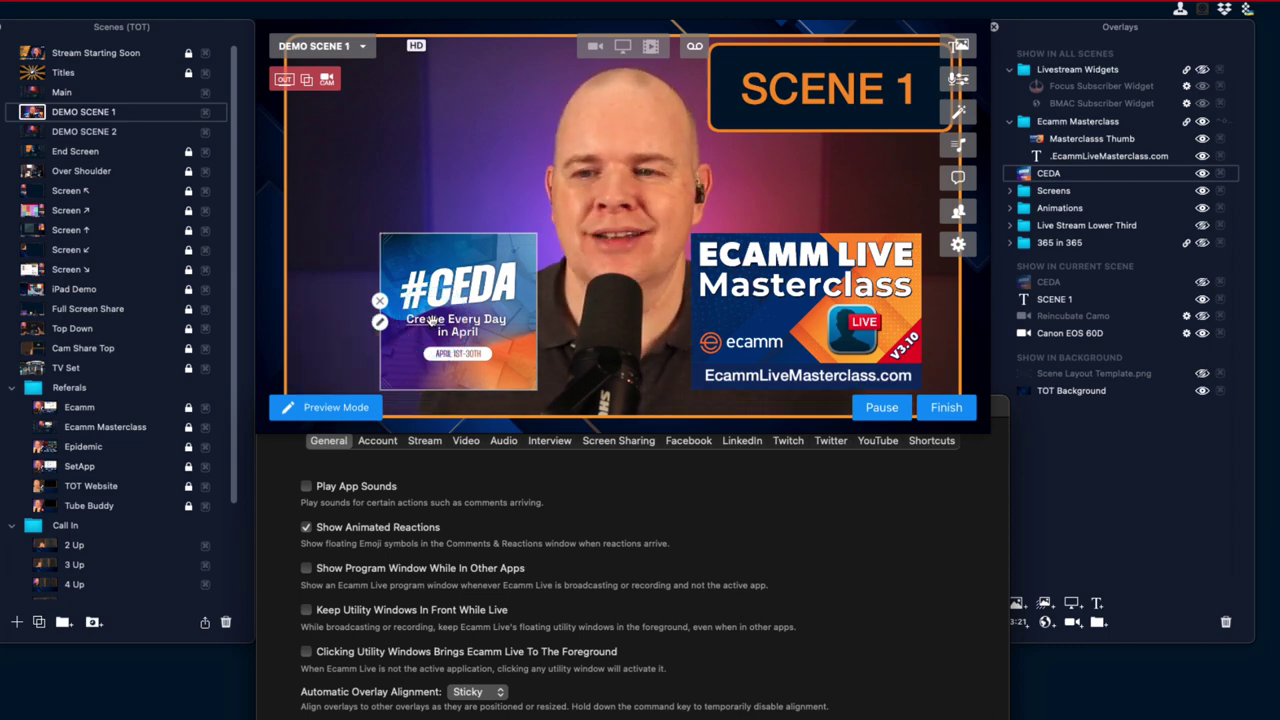
click(431, 318)
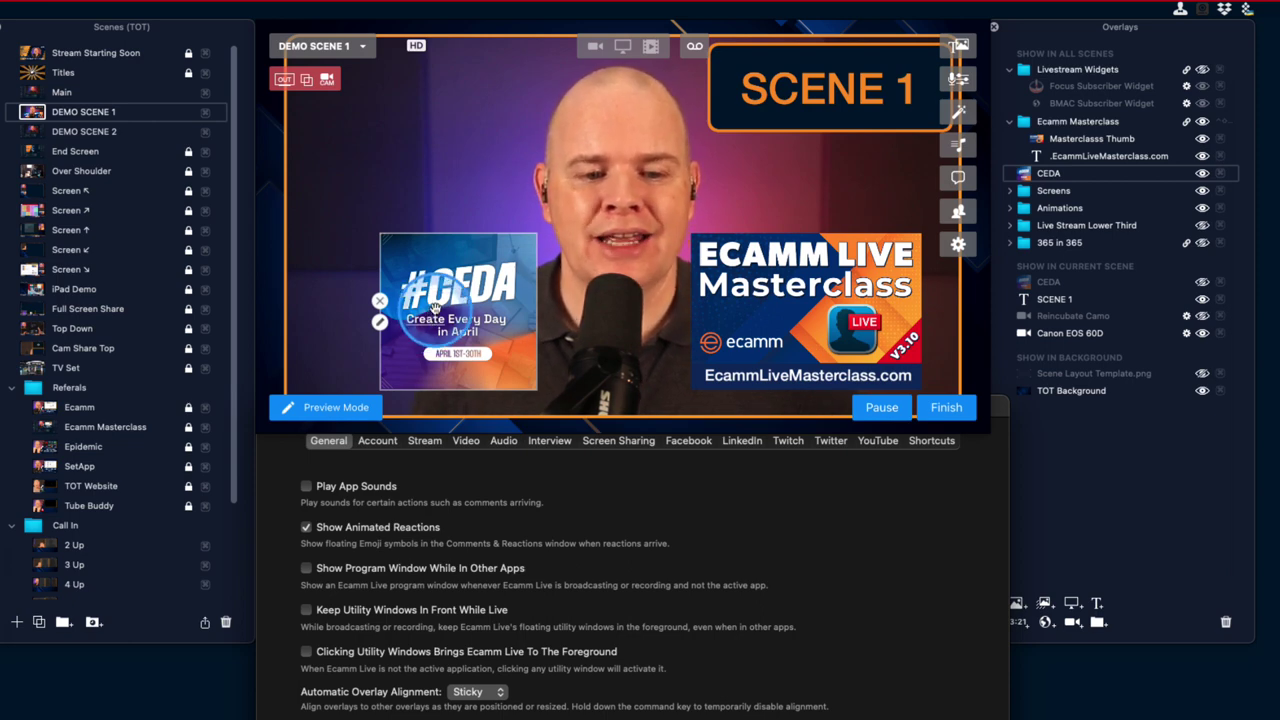
Show the Livestream Widgets in the scene and lock the Focus Subscriber Widget
click(468, 317)
click(515, 296)
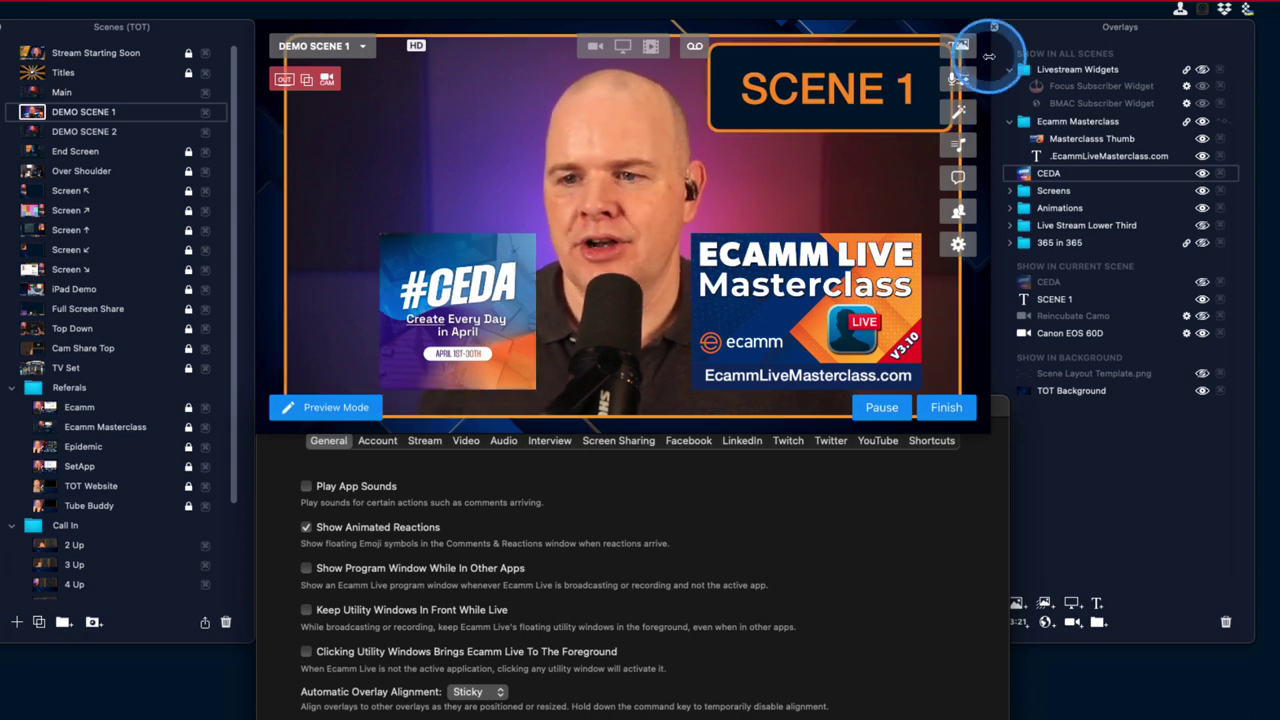
click(1203, 70)
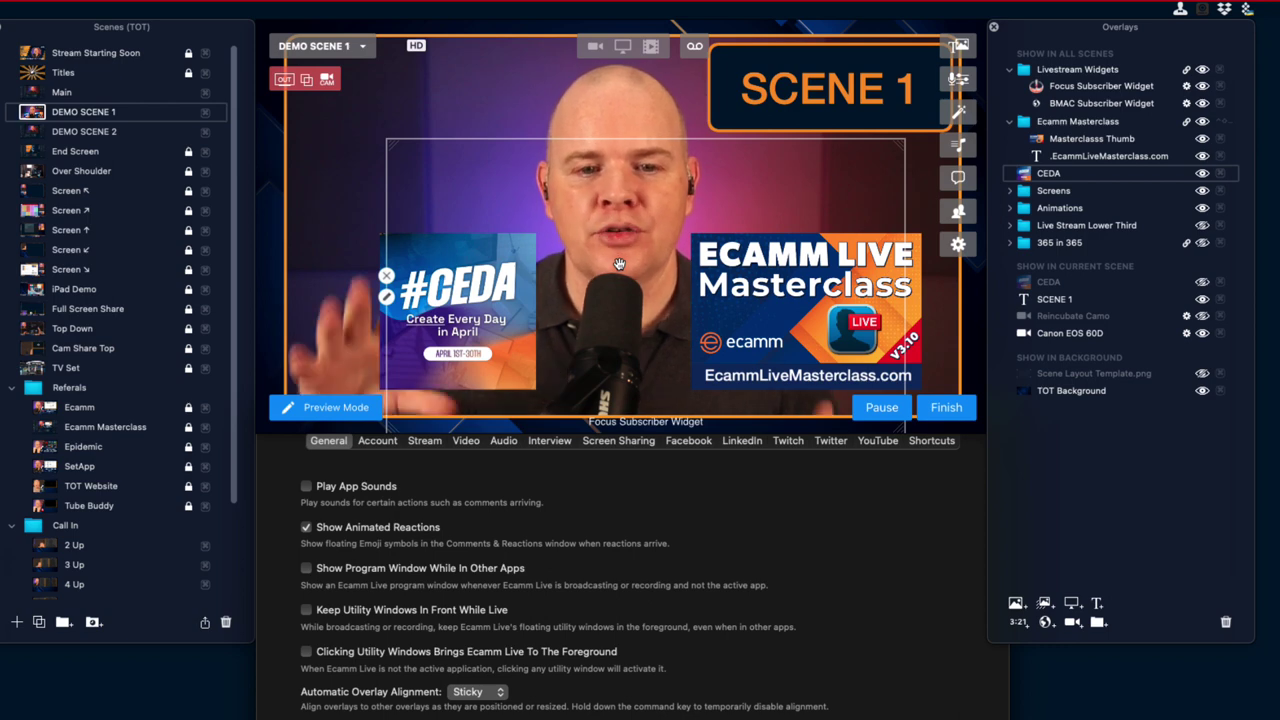
click(561, 236)
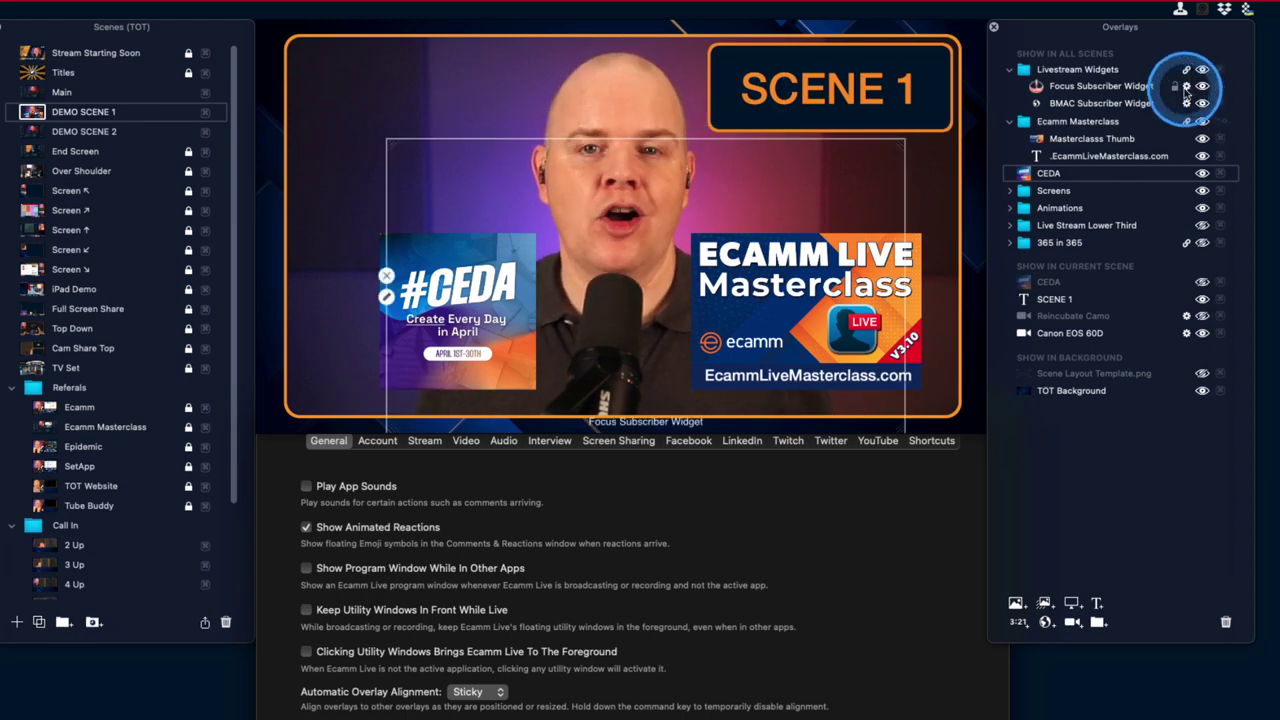
click(1176, 87)
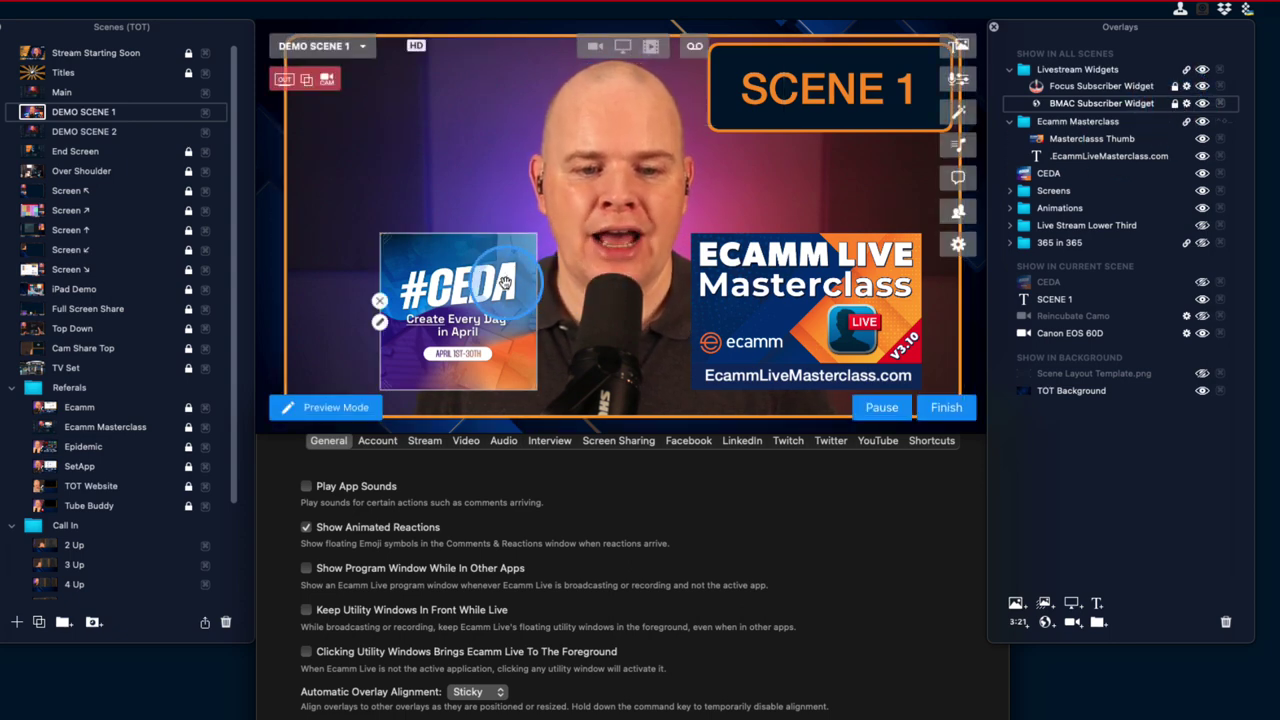
Drag the CEDA overlay past the Masterclass overlay and drop it on the scene's left side
drag(494, 282, 549, 270)
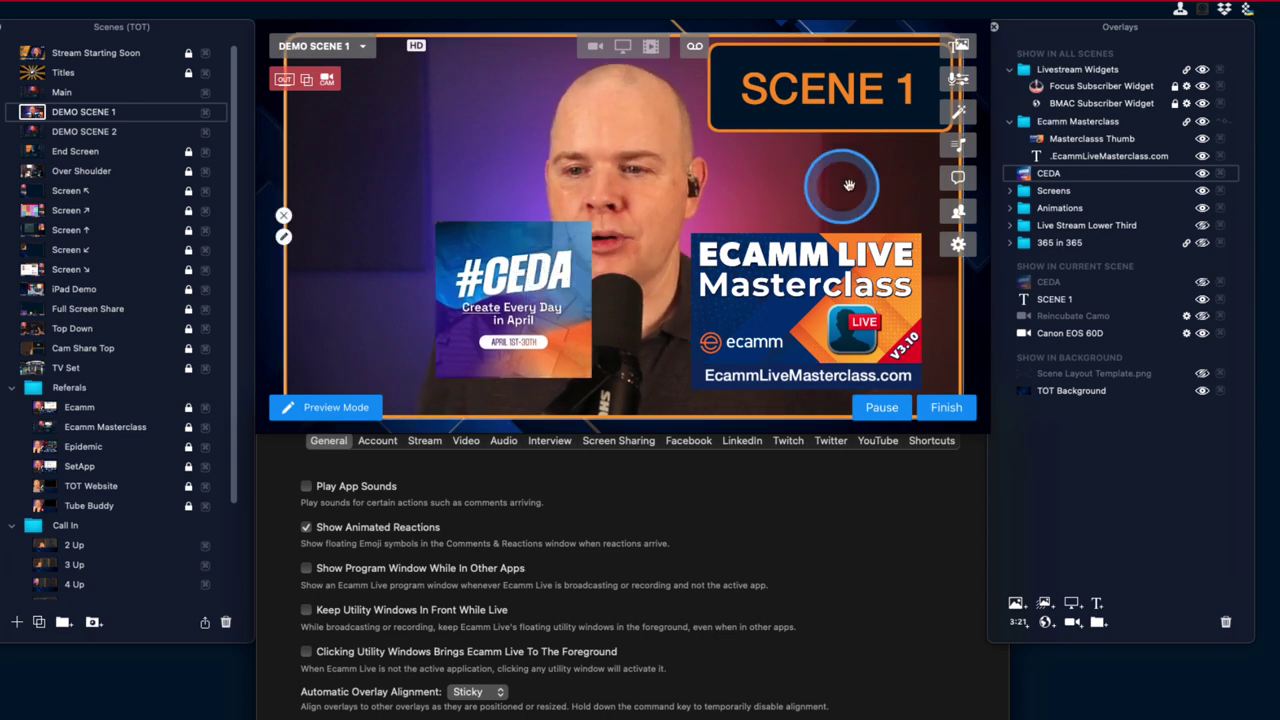
drag(481, 278, 729, 313)
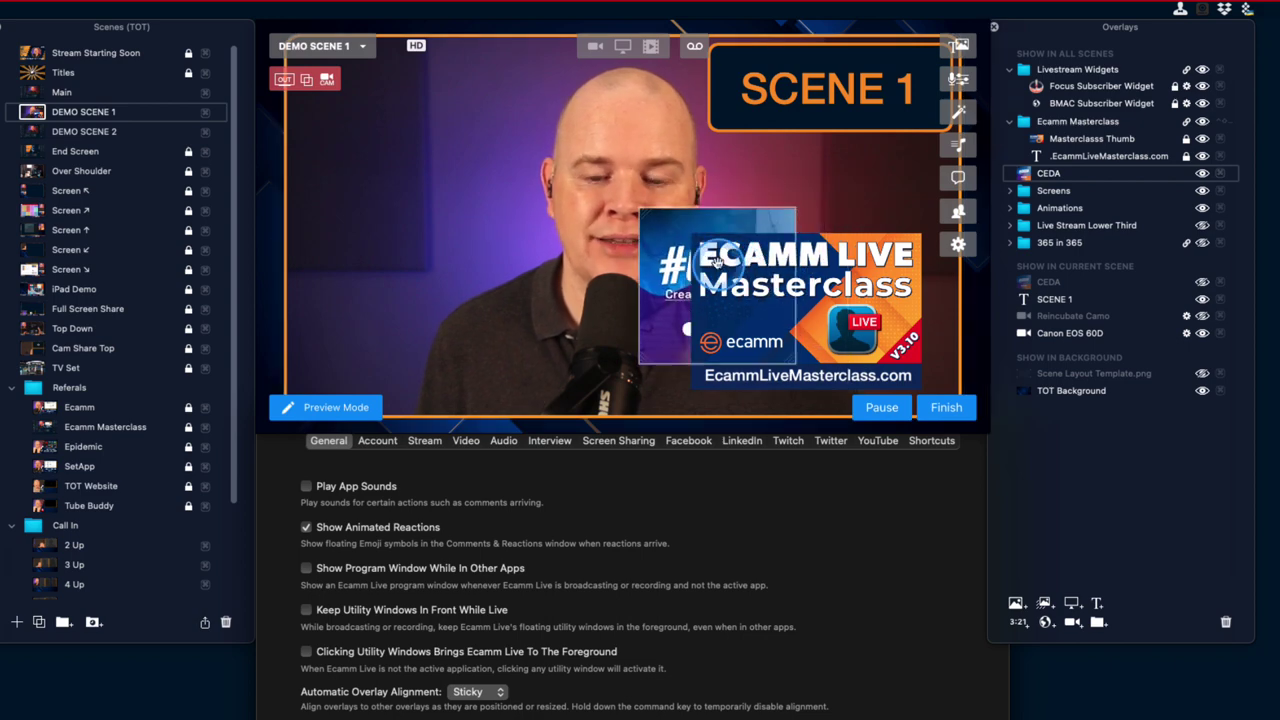
drag(718, 253, 410, 290)
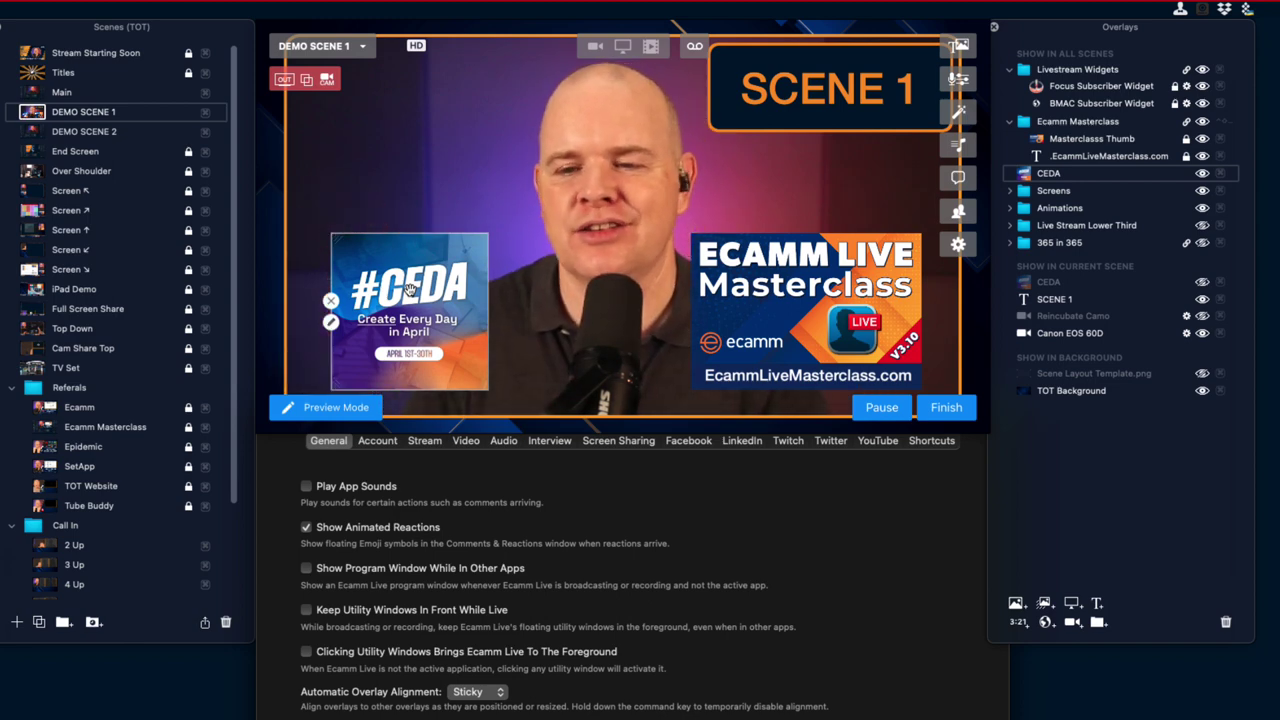
click(423, 266)
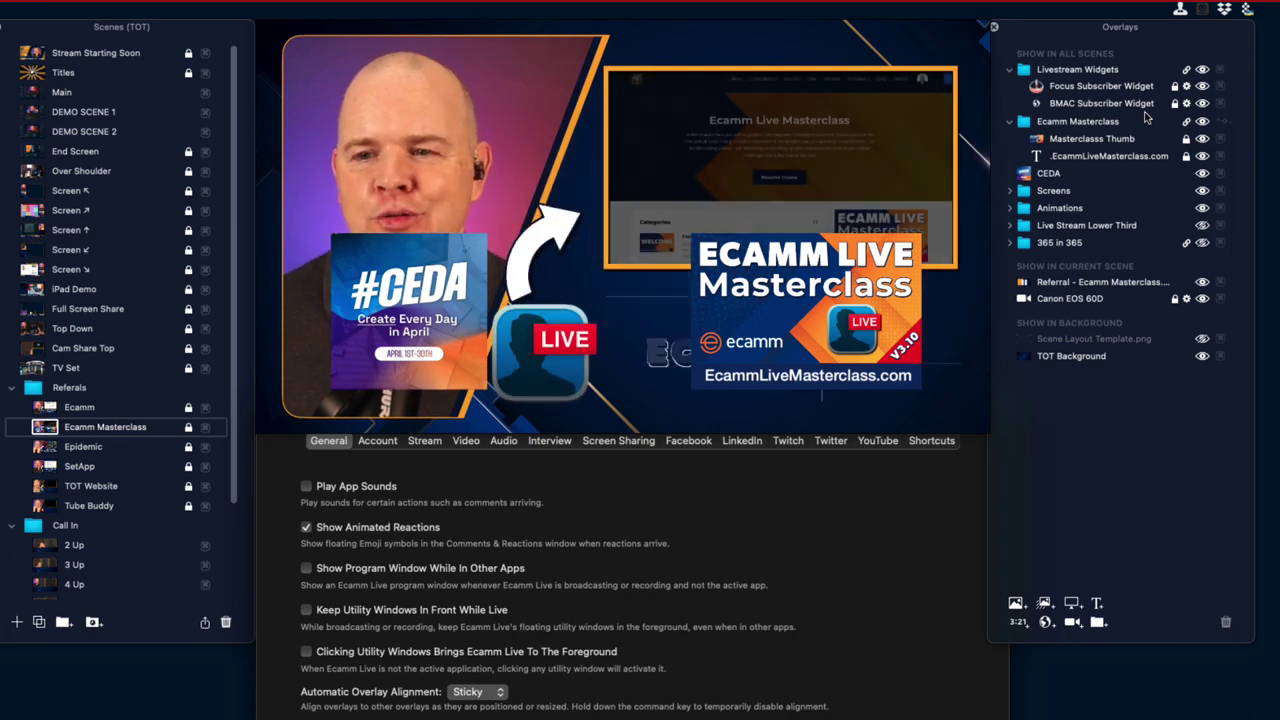
Hide the Ecamm Masterclass overlay group and the CEDA overlay
click(1202, 121)
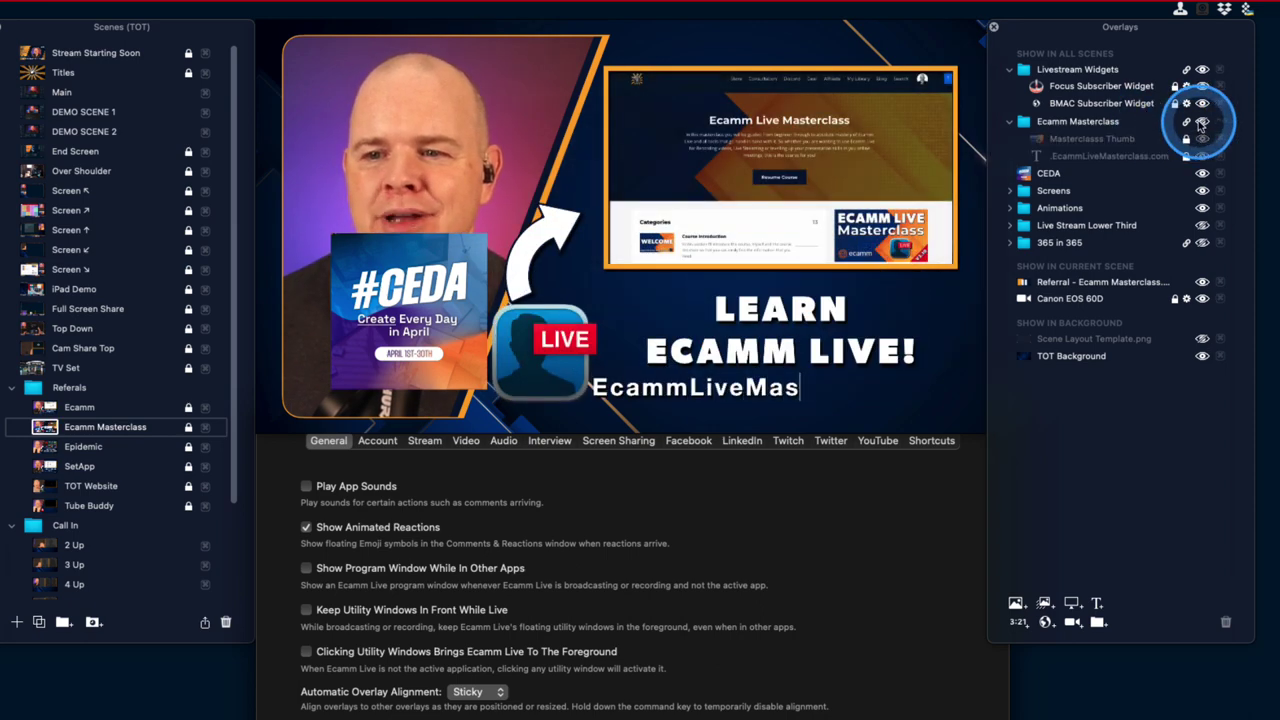
click(1202, 174)
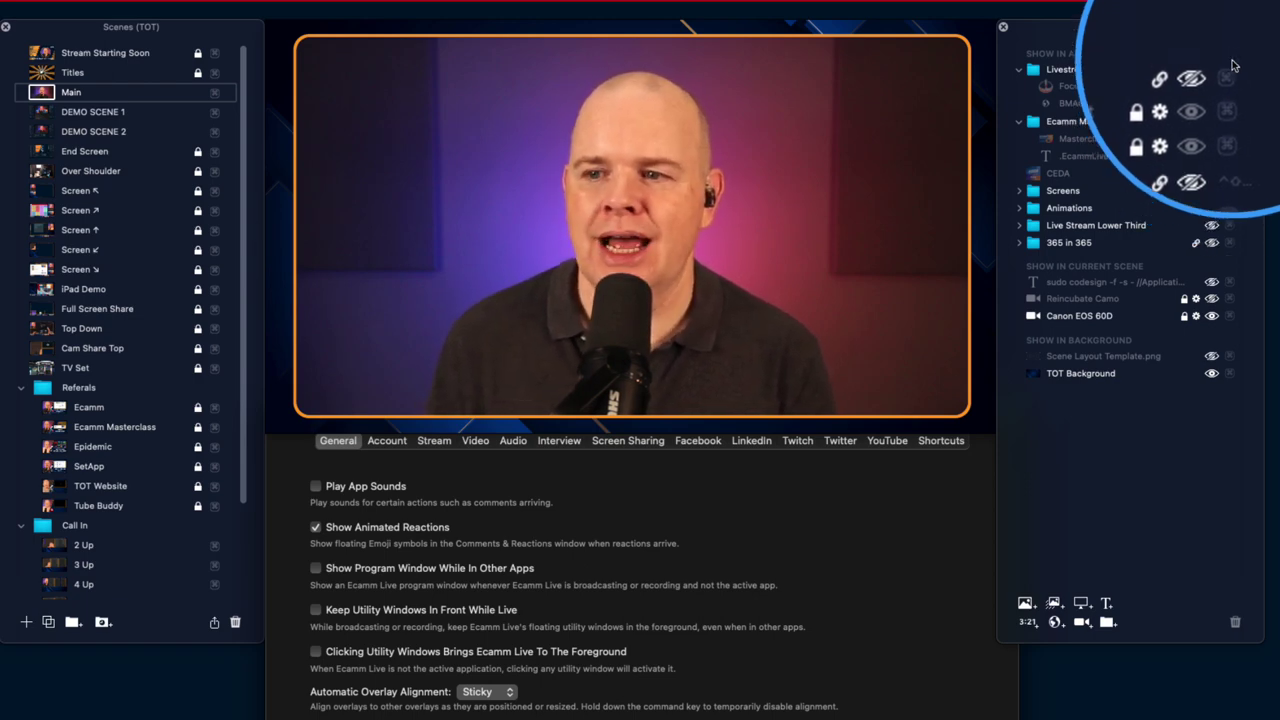
Assign the hot key Ctrl+Super+C to the CEDA overlay
drag(1212, 24, 1134, 24)
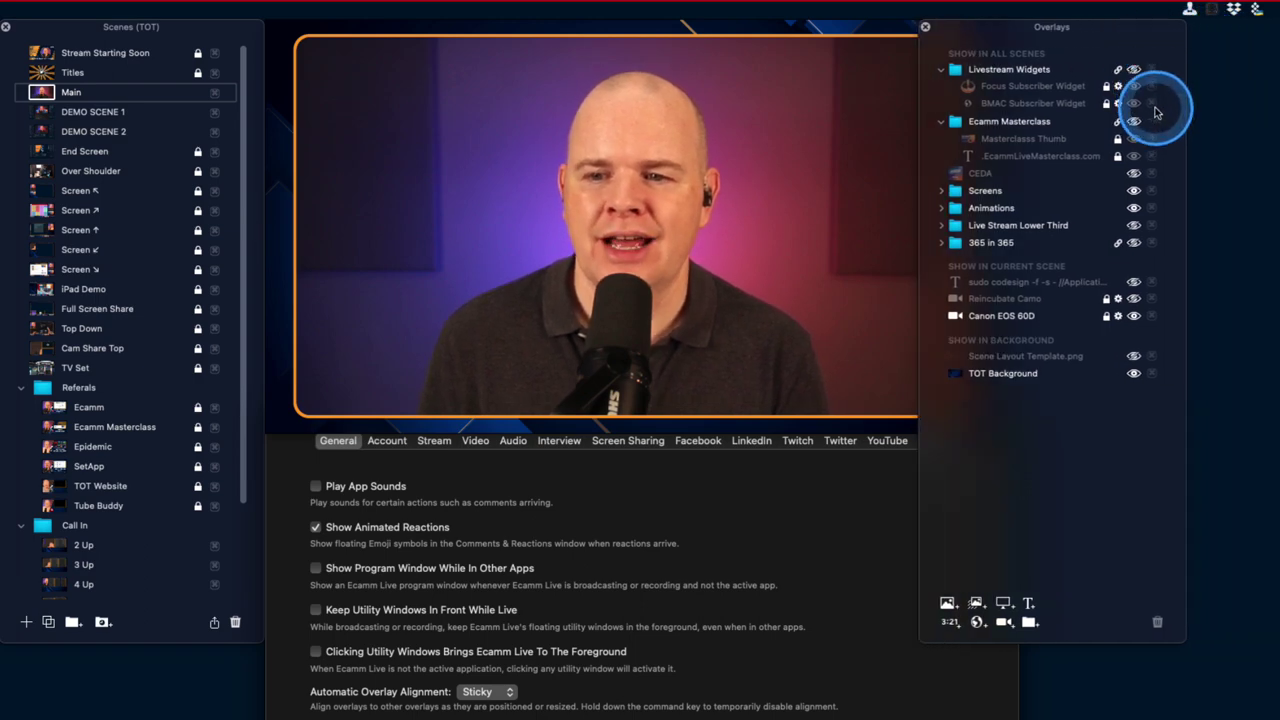
click(1151, 176)
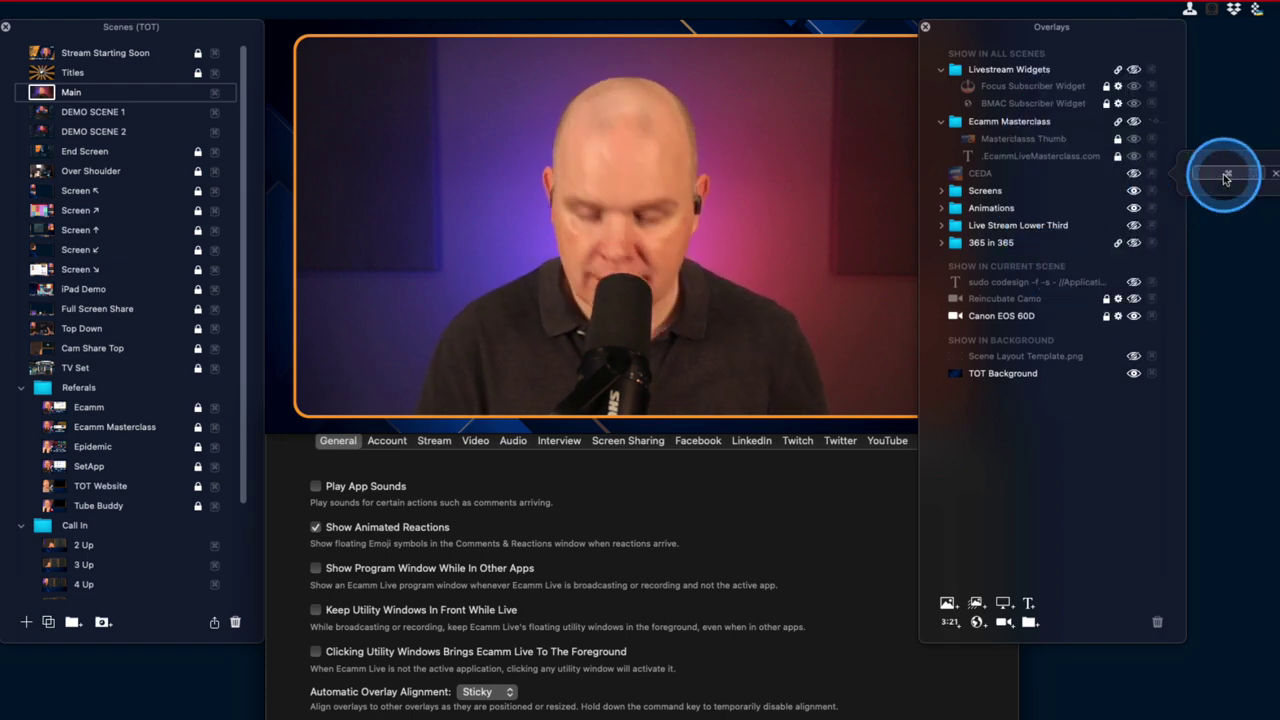
click(1226, 177)
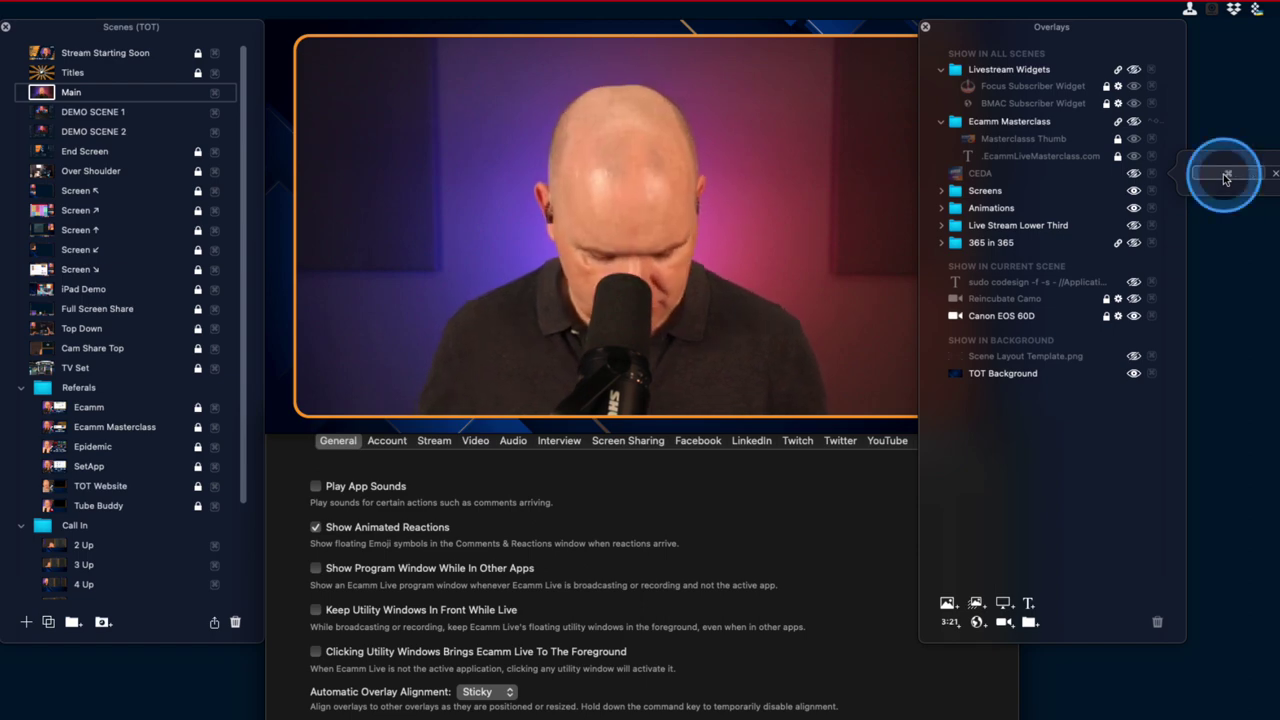
key(ctrl+super+c)
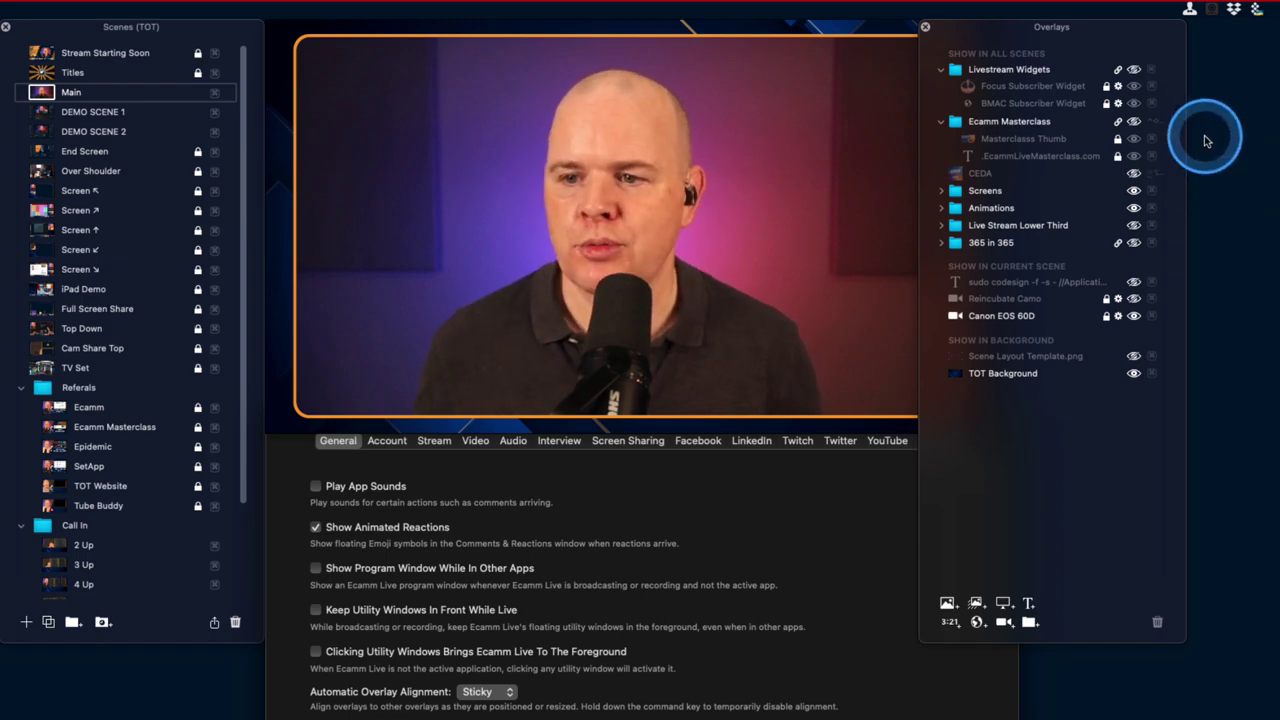
mouse_move(886, 243)
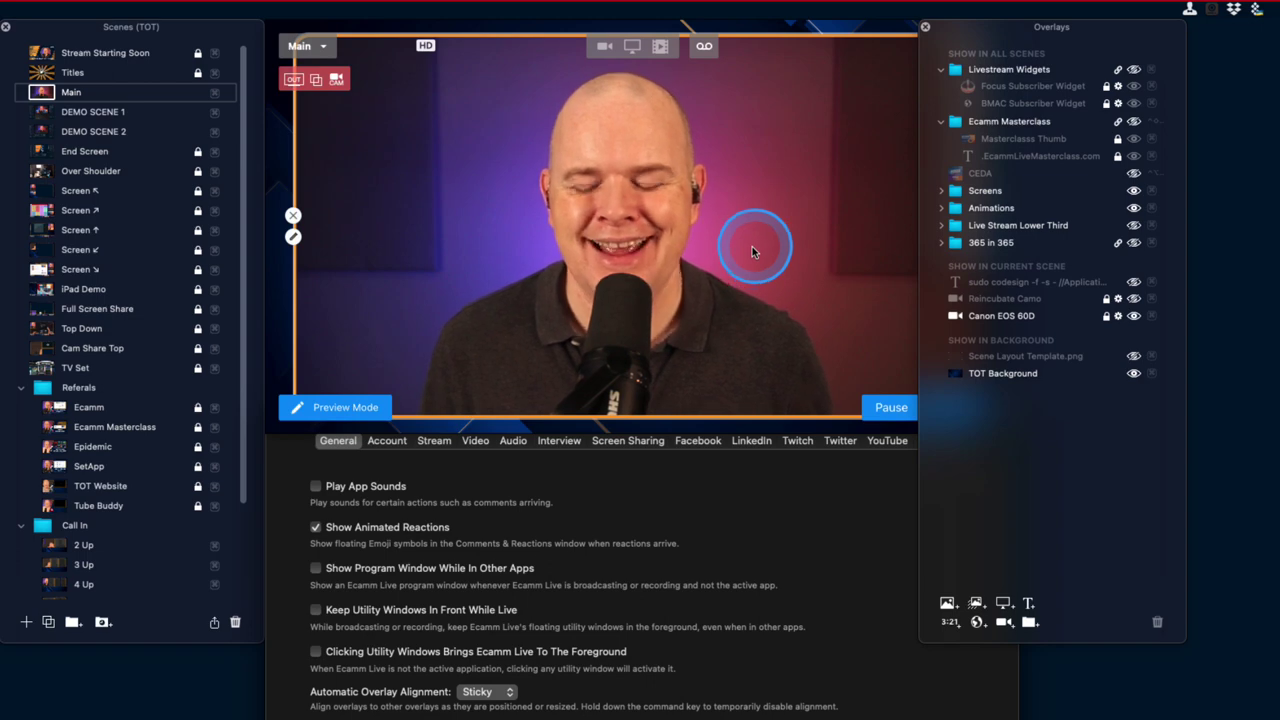
drag(988, 32, 1078, 33)
Toggle the CEDA overlay on and then off again in the Main scene
mouse_move(803, 232)
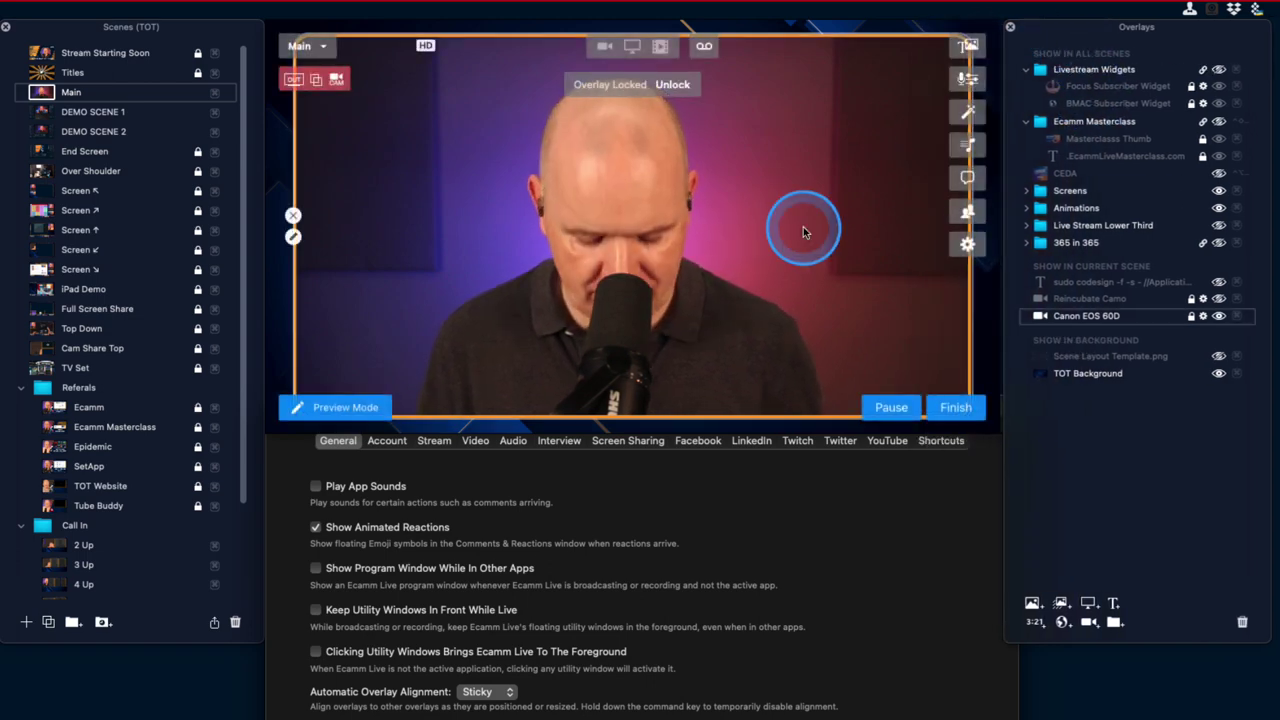
click(803, 232)
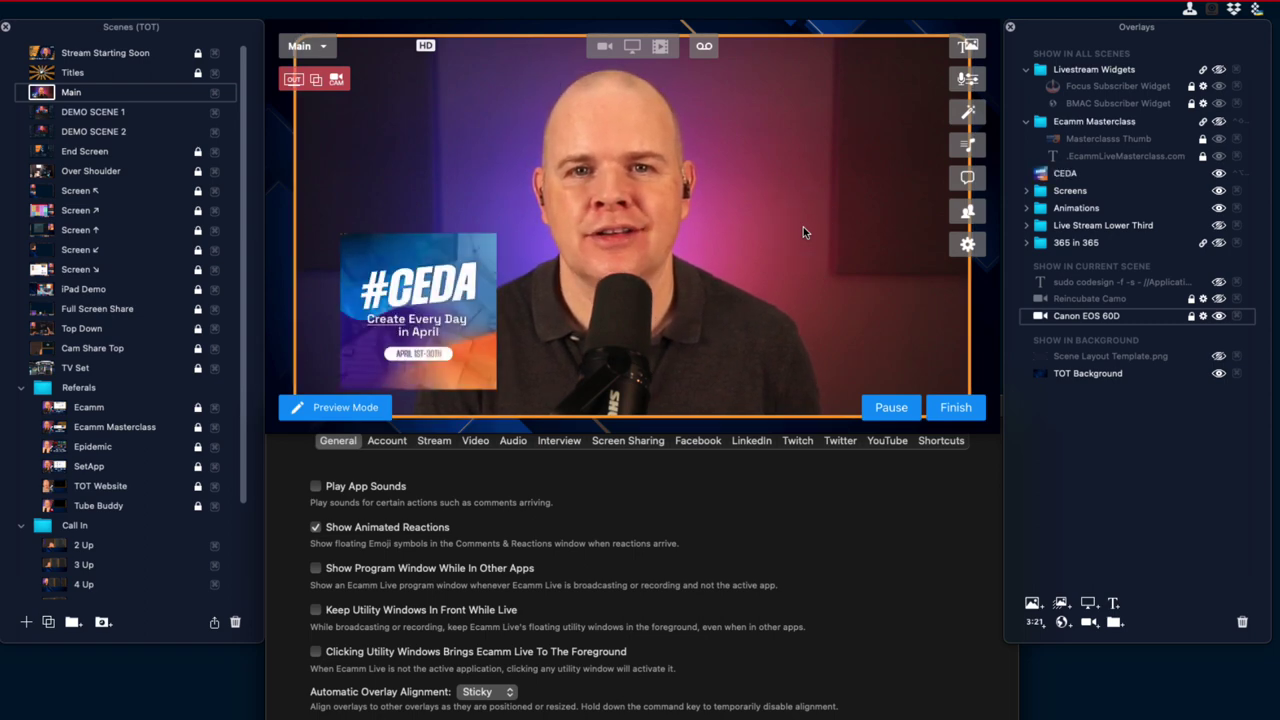
click(803, 232)
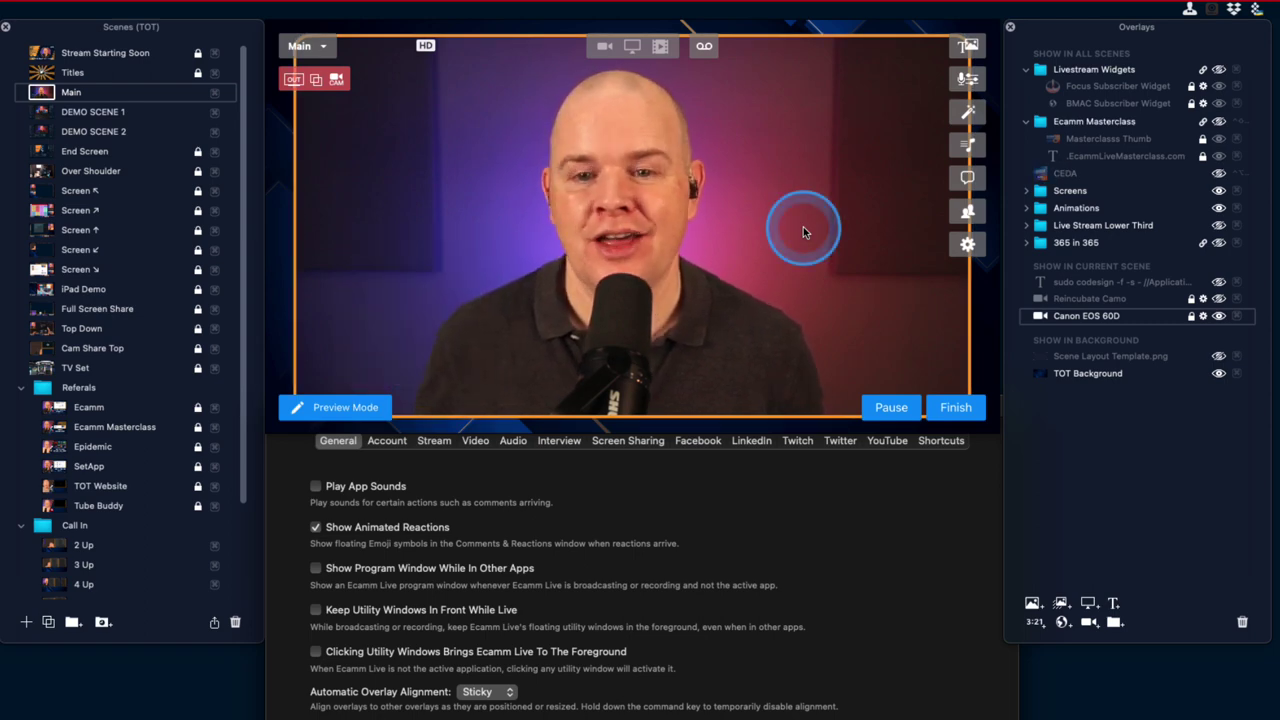